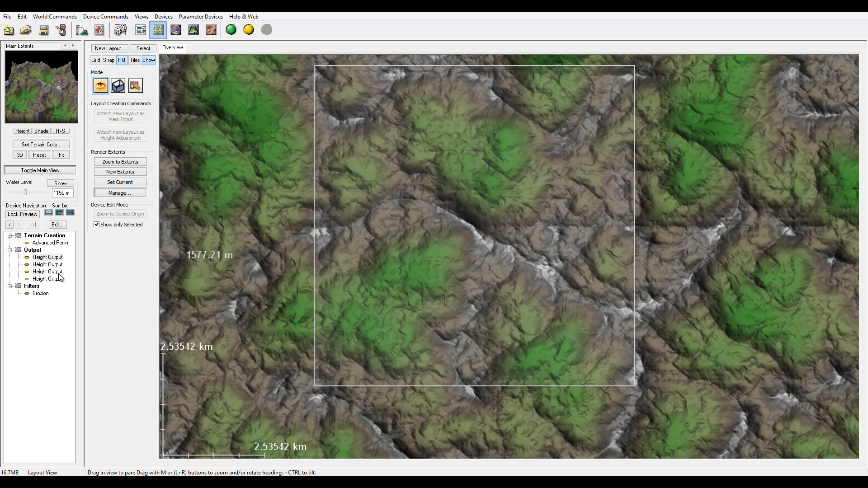
Step: Attach a new height adjustment layout to Advanced Perlin and draw a six-point line from the terrain's upper left to its right side
{"action": "left_click", "coordinate": [49, 243]}
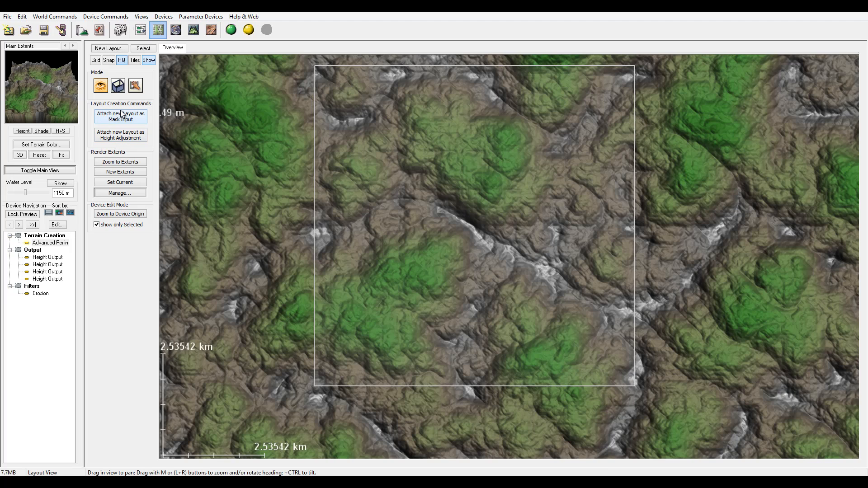
{"action": "left_click", "coordinate": [108, 136]}
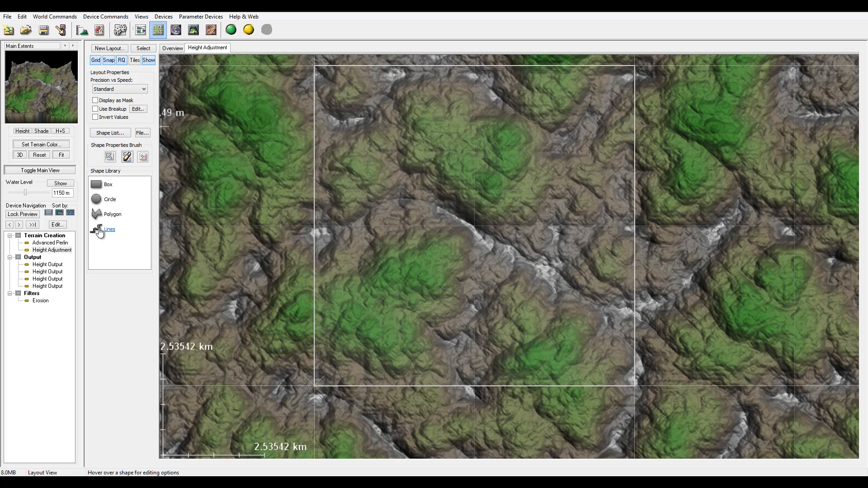
{"action": "left_click", "coordinate": [100, 232]}
{"action": "left_click_drag", "start_coordinate": [100, 232], "coordinate": [275, 67]}
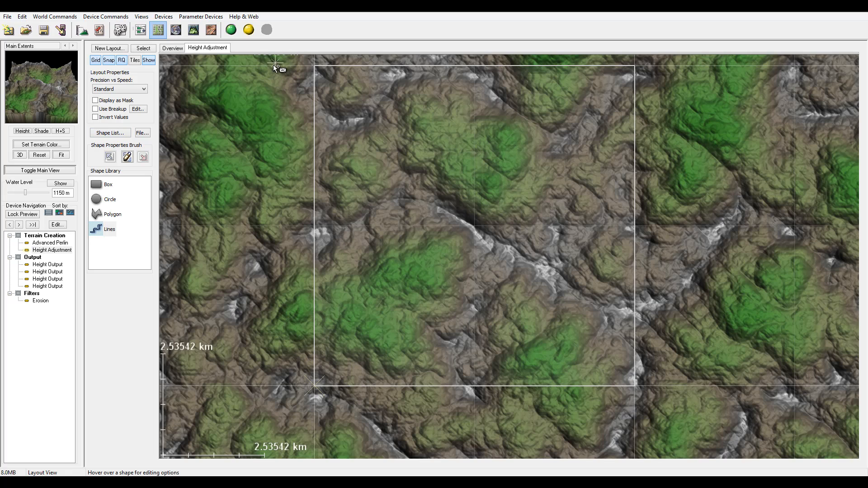
{"action": "left_click", "coordinate": [256, 98]}
{"action": "left_click", "coordinate": [391, 86]}
{"action": "left_click", "coordinate": [539, 219]}
{"action": "left_click", "coordinate": [587, 279]}
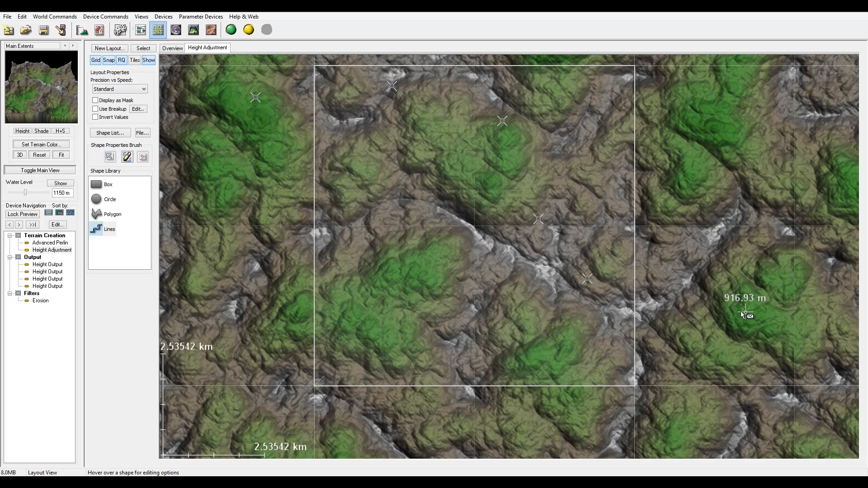
{"action": "right_click", "coordinate": [725, 262]}
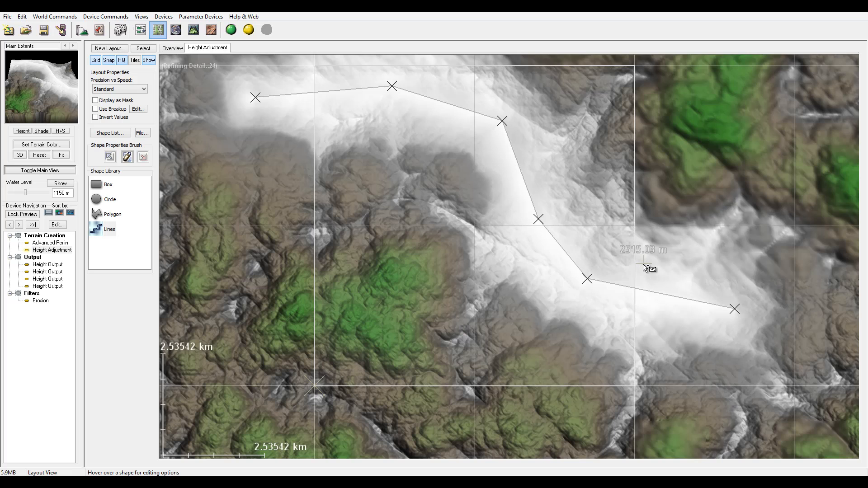
Step: Move the Height Adjustment device below Advanced Perlin in the device graph and reopen its layout
{"action": "left_click", "coordinate": [139, 32]}
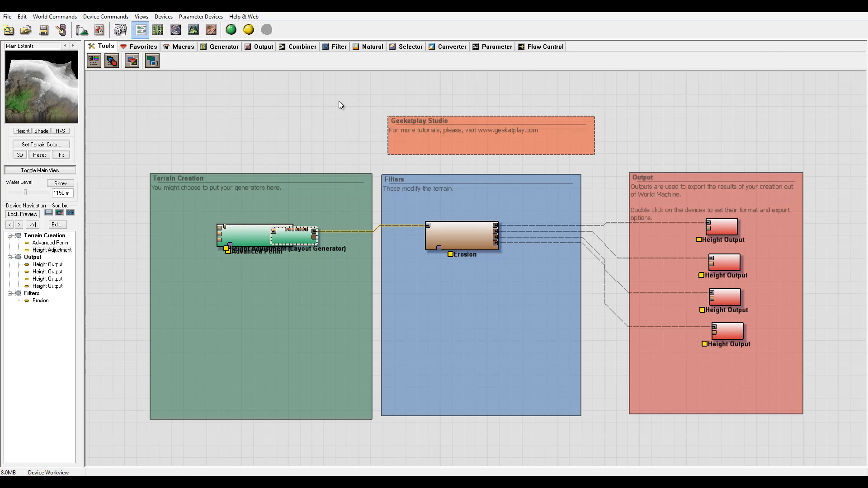
{"action": "left_click_drag", "start_coordinate": [303, 241], "coordinate": [338, 316]}
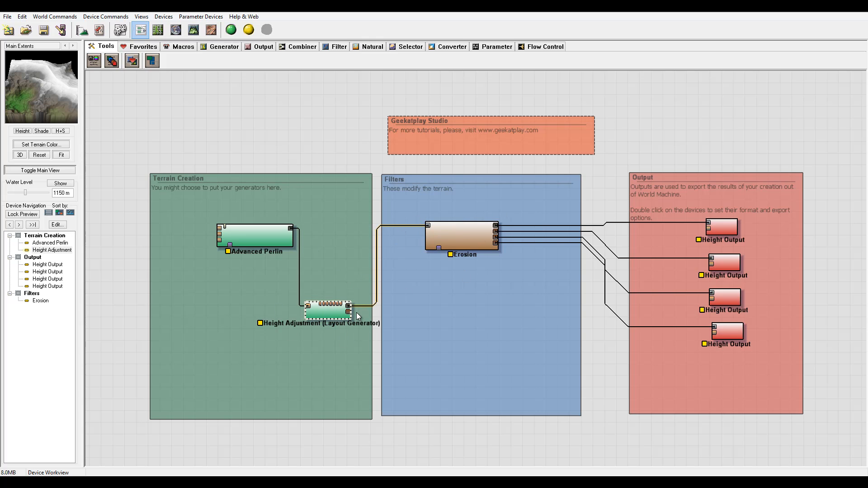
{"action": "double_click", "coordinate": [323, 314]}
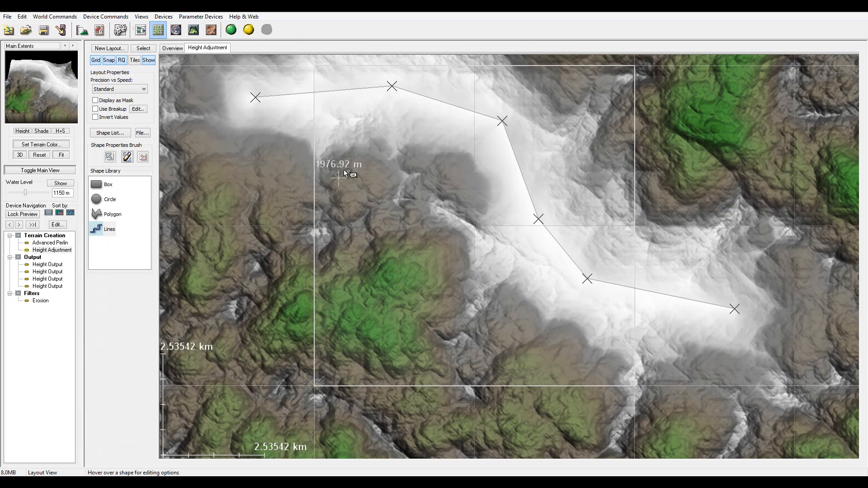
Step: Attach a new layout to Advanced Perlin as its mask input and preview the Advanced Perlin terrain
{"action": "left_click", "coordinate": [173, 49]}
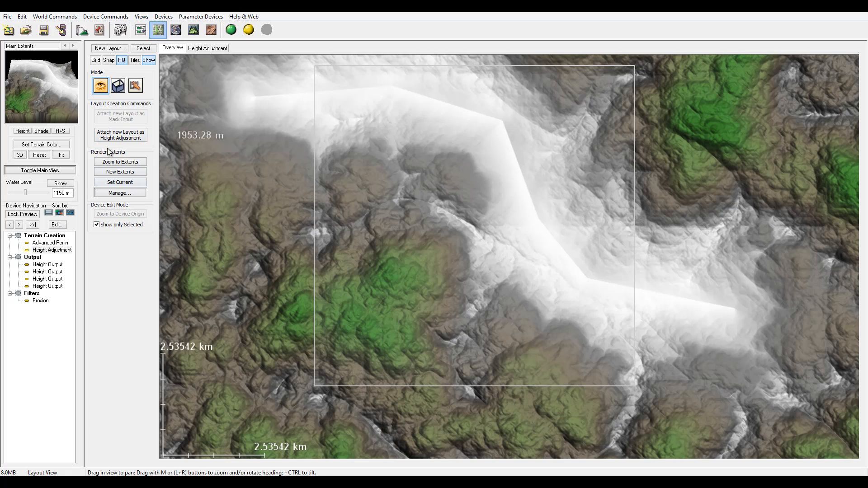
{"action": "left_click", "coordinate": [40, 244]}
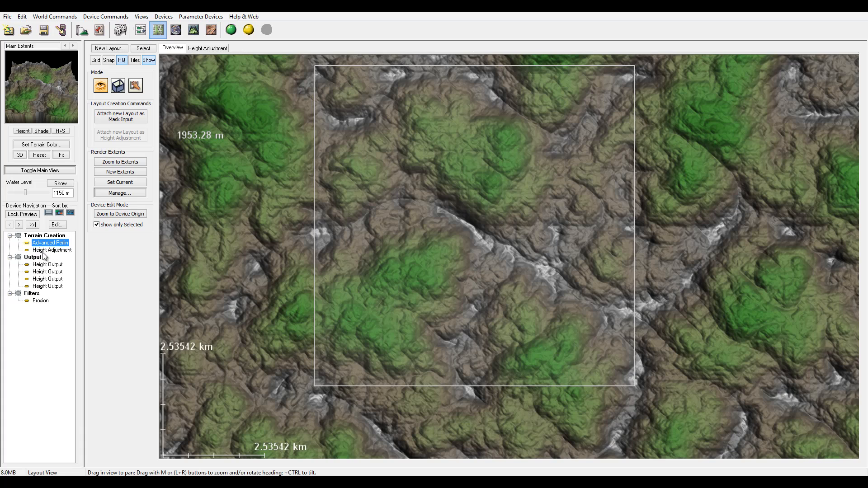
{"action": "left_click", "coordinate": [113, 115]}
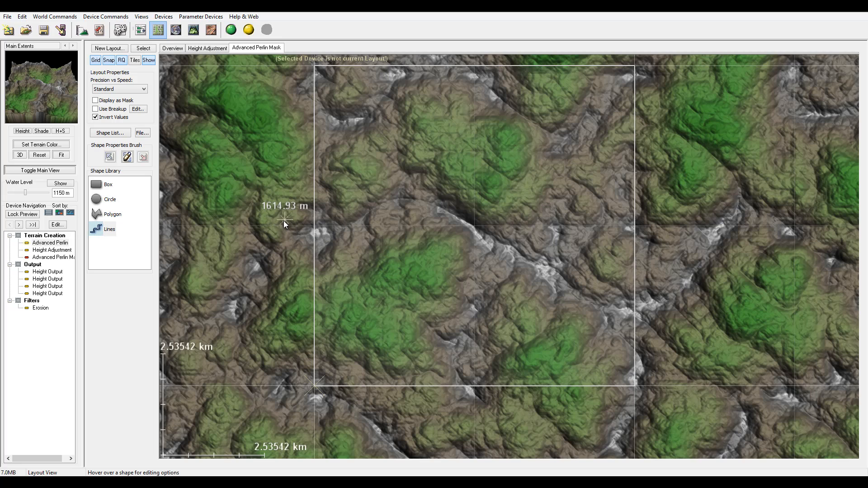
{"action": "left_click", "coordinate": [55, 244]}
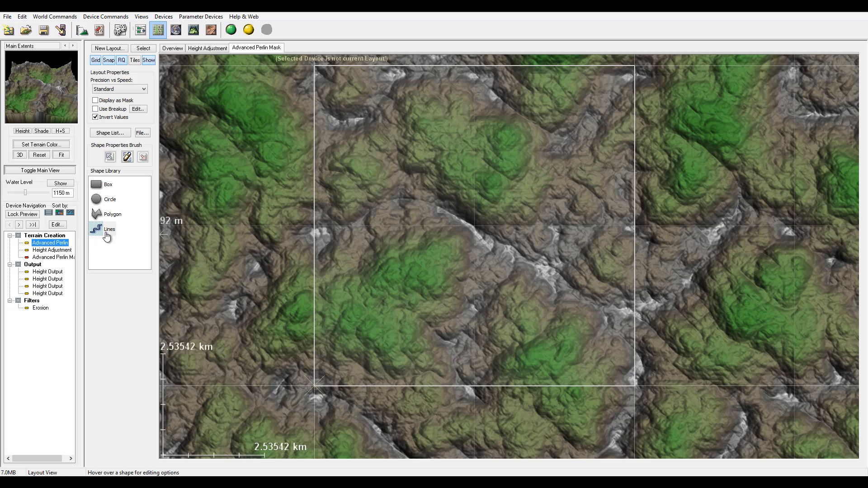
Step: Draw a five-point line diagonally across the terrain in the mask layout and turn off Invert Values
{"action": "left_click", "coordinate": [106, 235]}
{"action": "left_click", "coordinate": [250, 235]}
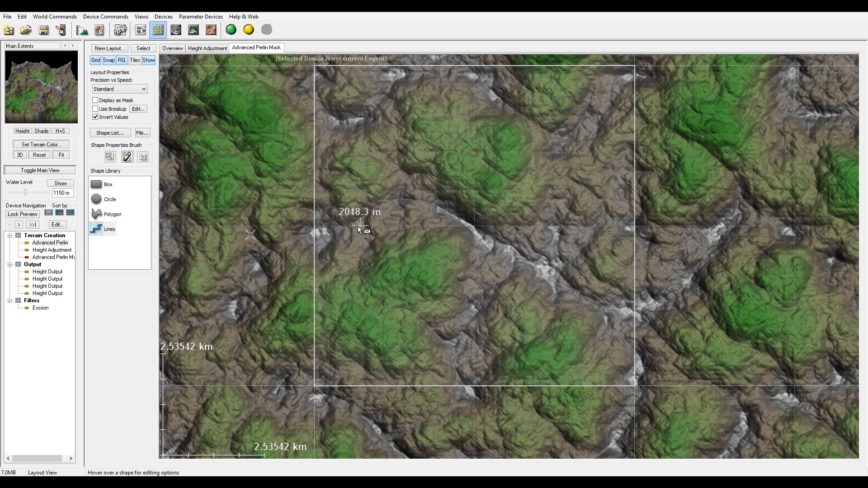
{"action": "left_click", "coordinate": [448, 273]}
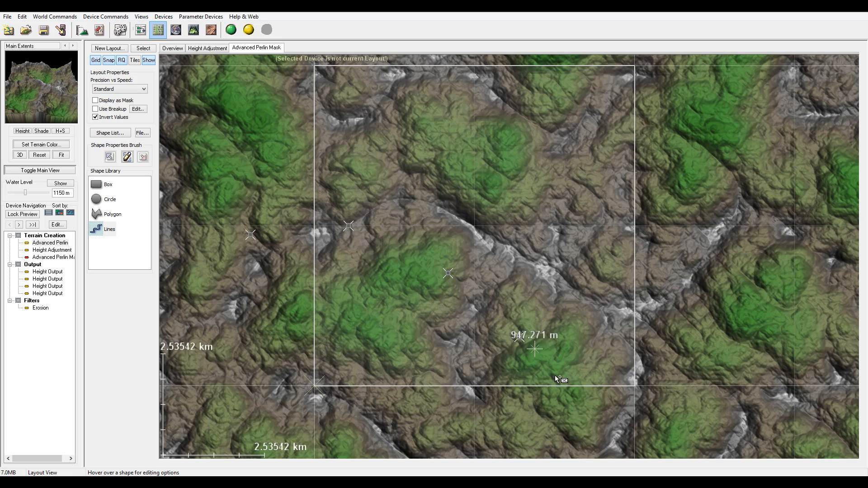
{"action": "double_click", "coordinate": [581, 428]}
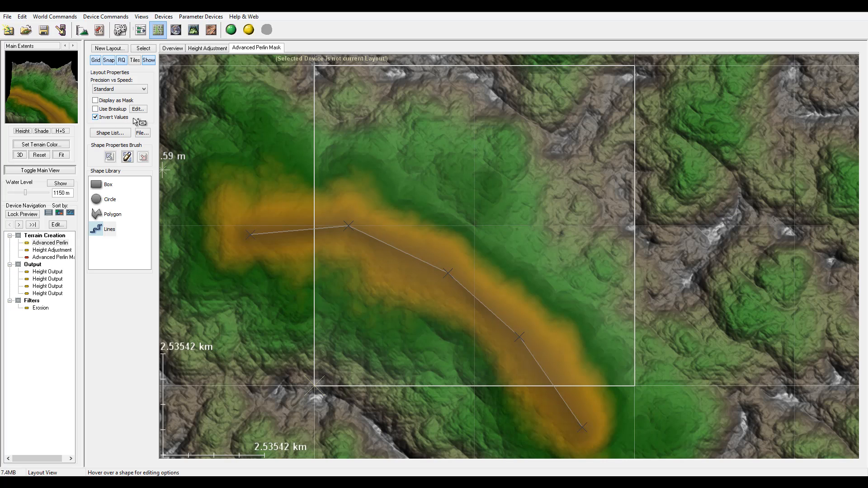
{"action": "left_click", "coordinate": [96, 118]}
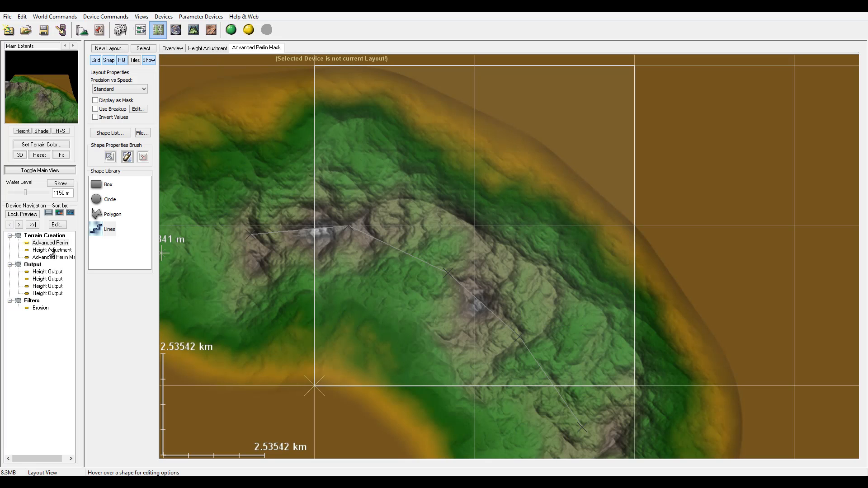
Step: Move the Advanced Perlin Mask device below Advanced Perlin in the device graph and select Advanced Perlin for preview
{"action": "left_click", "coordinate": [141, 30]}
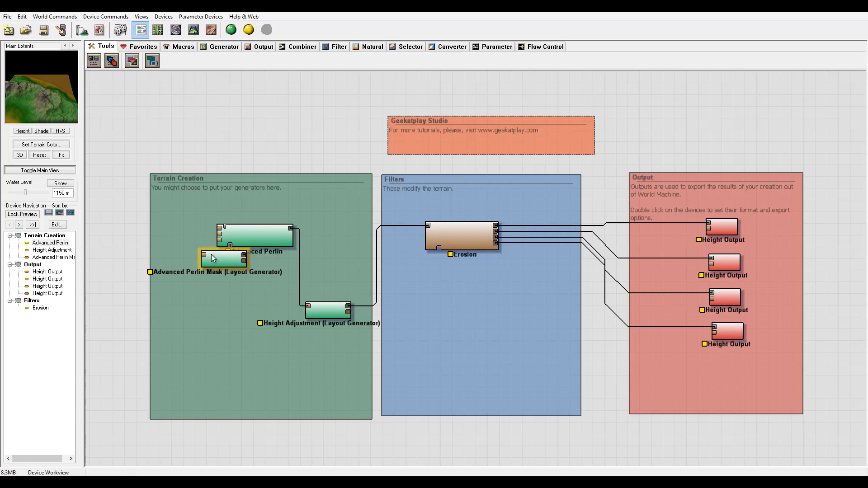
{"action": "left_click_drag", "start_coordinate": [211, 254], "coordinate": [210, 308]}
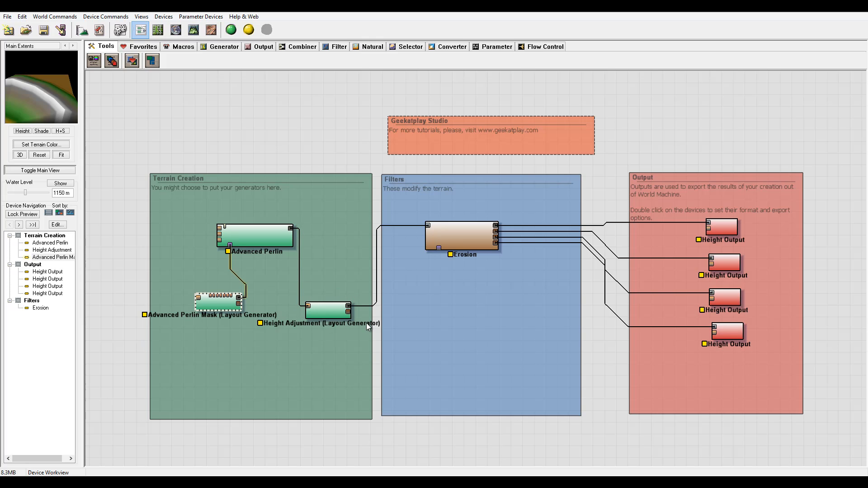
{"action": "left_click", "coordinate": [57, 251]}
{"action": "left_click", "coordinate": [56, 243]}
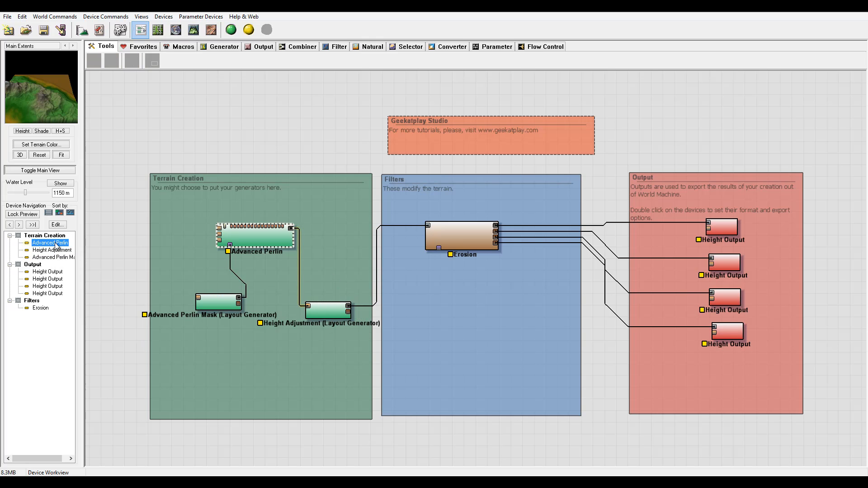
Step: Compare the Advanced Perlin, Height Adjustment and Advanced Perlin Mask results in the layout view
{"action": "left_click", "coordinate": [158, 29]}
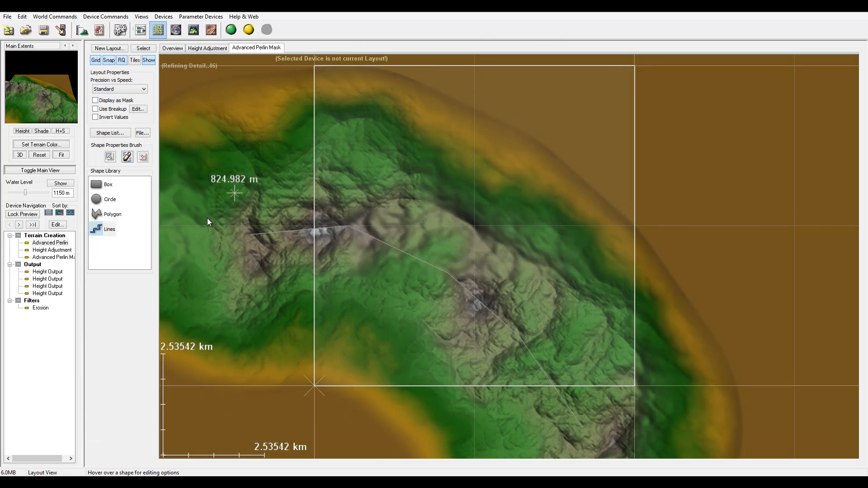
{"action": "left_click", "coordinate": [51, 252]}
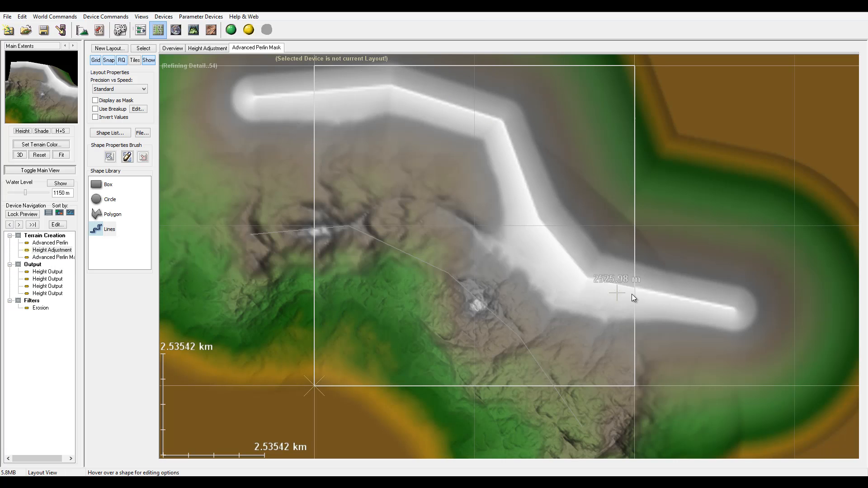
{"action": "left_click", "coordinate": [55, 258]}
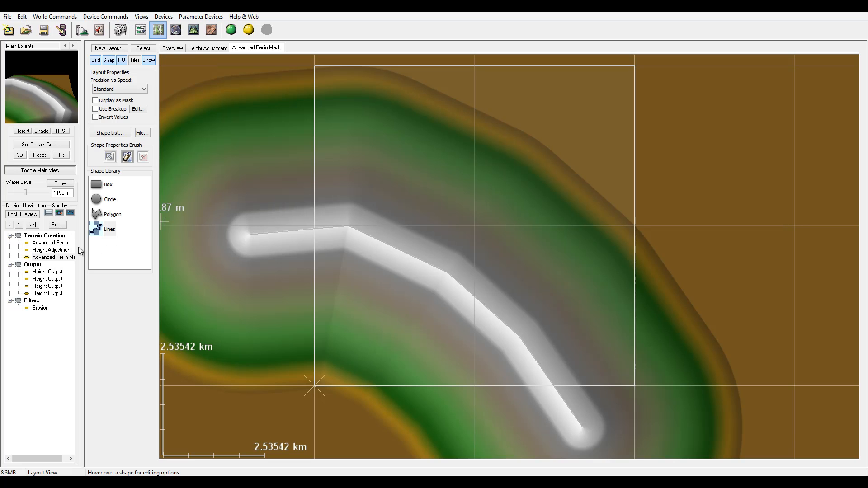
{"action": "left_click", "coordinate": [51, 250]}
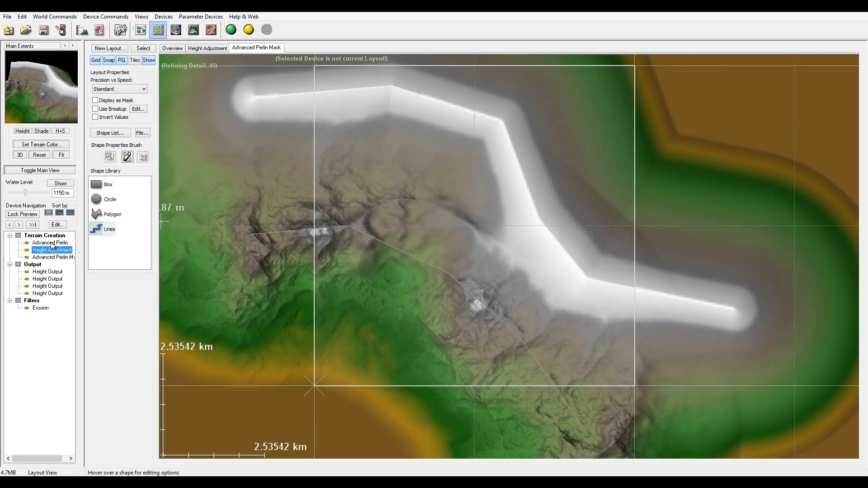
Step: Turn on Invert Values and Use Breakup for the Advanced Perlin Mask layout and reduce its fractal breakup scale
{"action": "left_click", "coordinate": [57, 258]}
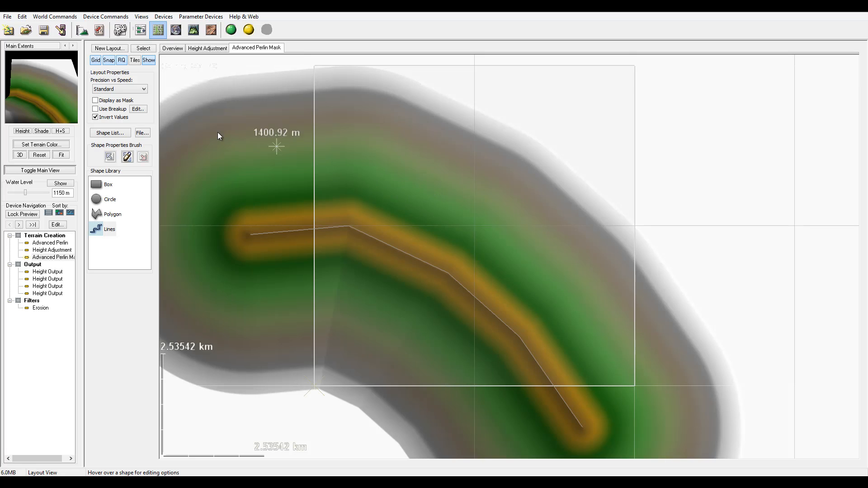
{"action": "left_click", "coordinate": [103, 109]}
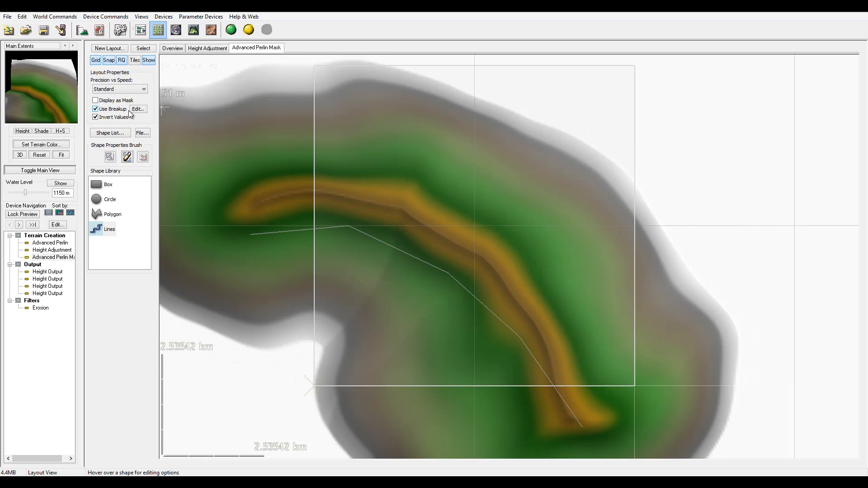
{"action": "left_click", "coordinate": [137, 110]}
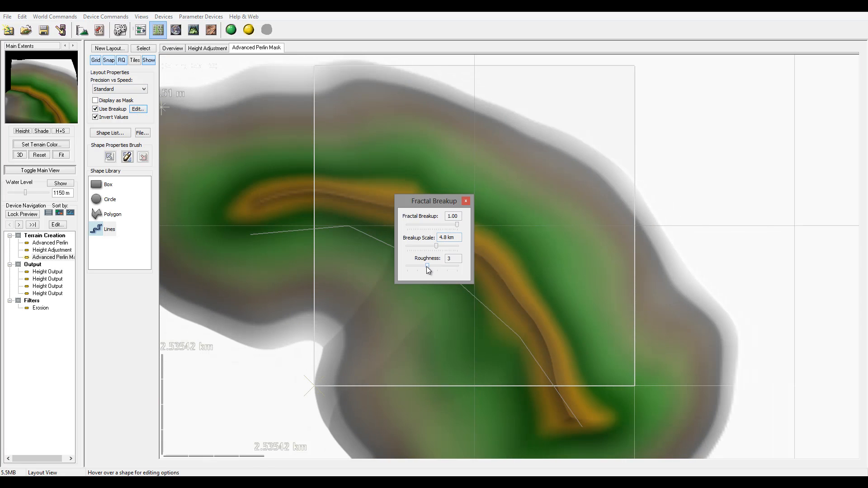
{"action": "left_click_drag", "start_coordinate": [437, 247], "coordinate": [428, 246]}
{"action": "left_click", "coordinate": [466, 201]}
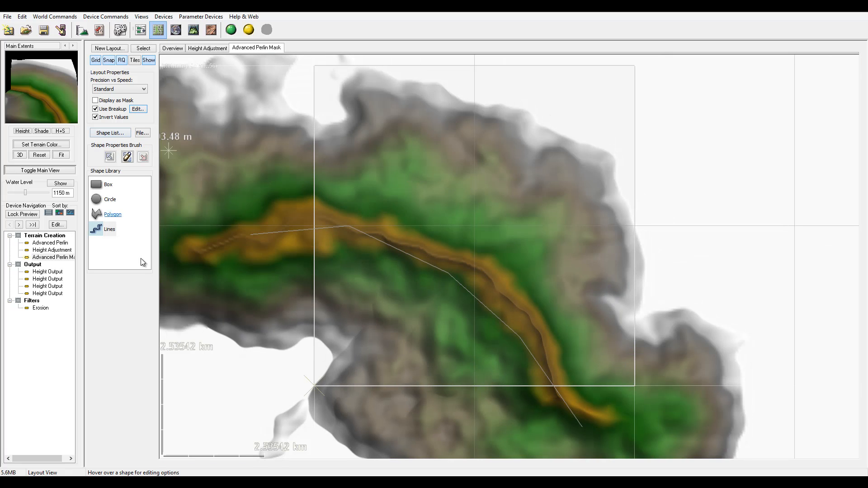
Step: Set the falloff distance of the mask's line shape to about 2.2 km
{"action": "left_click", "coordinate": [285, 231]}
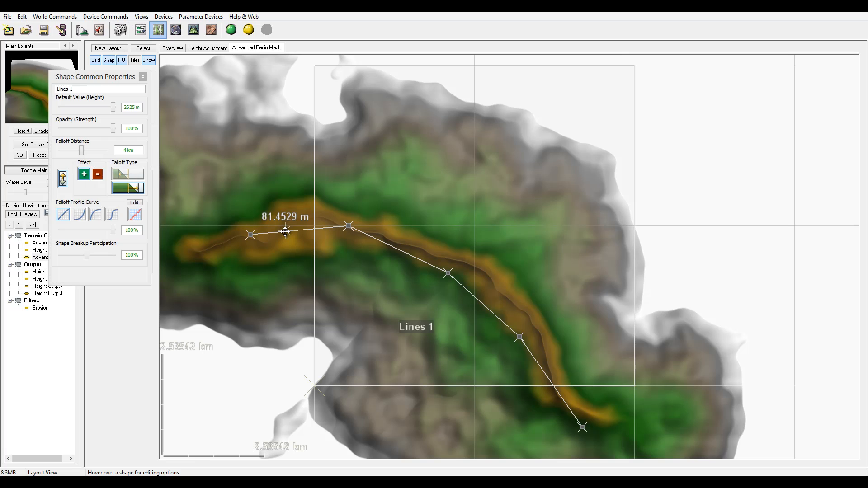
{"action": "left_click_drag", "start_coordinate": [80, 154], "coordinate": [77, 151]}
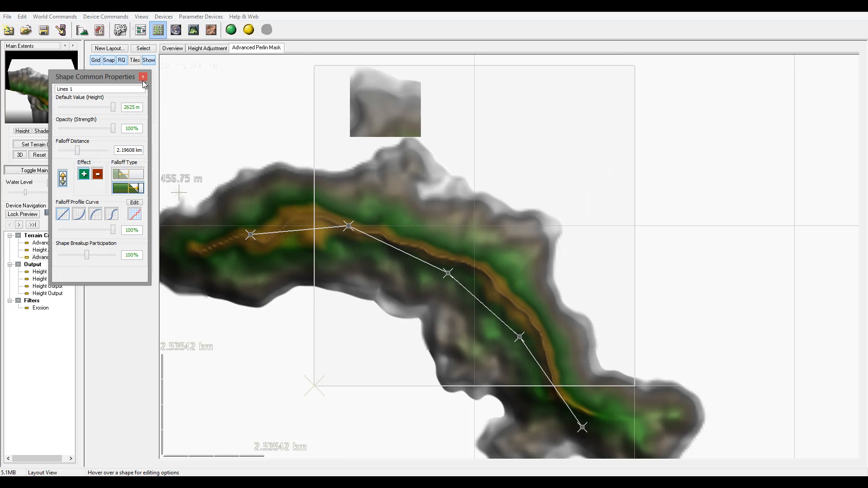
{"action": "left_click", "coordinate": [143, 78]}
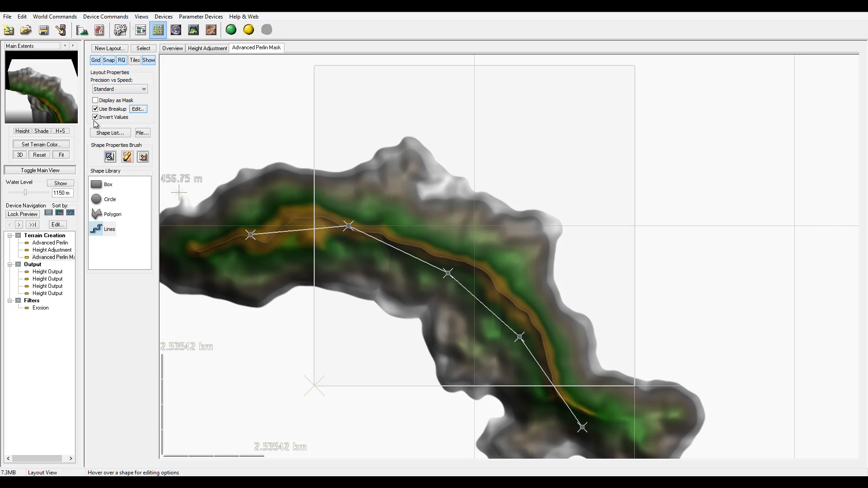
Step: Preview Advanced Perlin and Height Adjustment, and set the mask layout's fractal breakup to 1.00, scale 5 km and roughness 4
{"action": "left_click", "coordinate": [43, 252]}
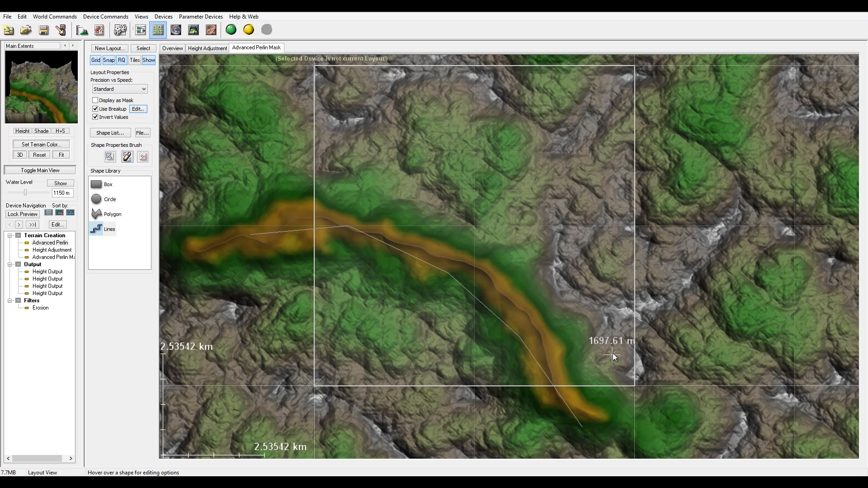
{"action": "left_click", "coordinate": [63, 250]}
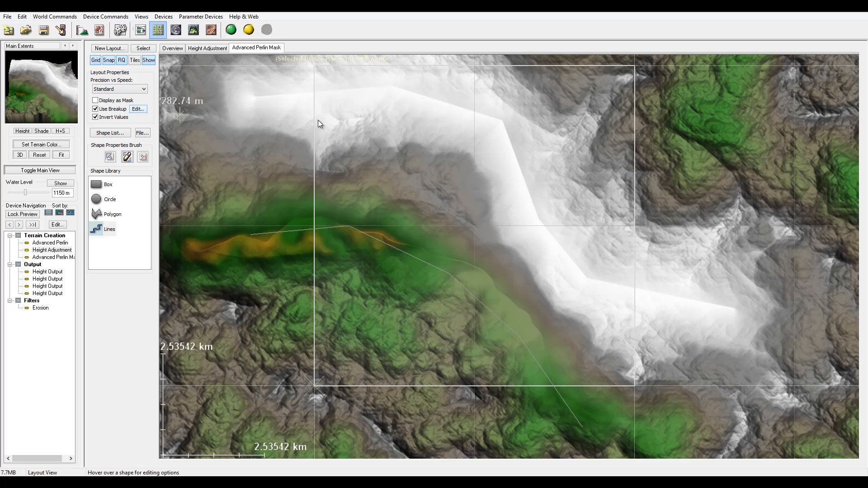
{"action": "left_click", "coordinate": [137, 110]}
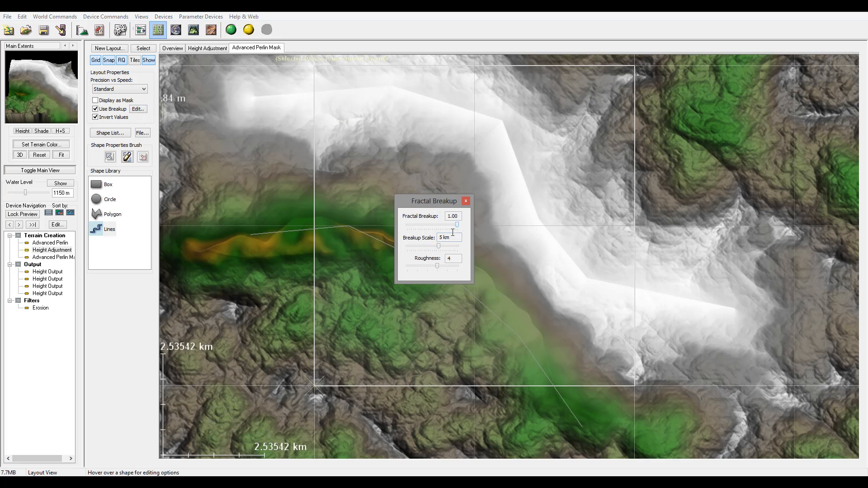
{"action": "left_click", "coordinate": [466, 201]}
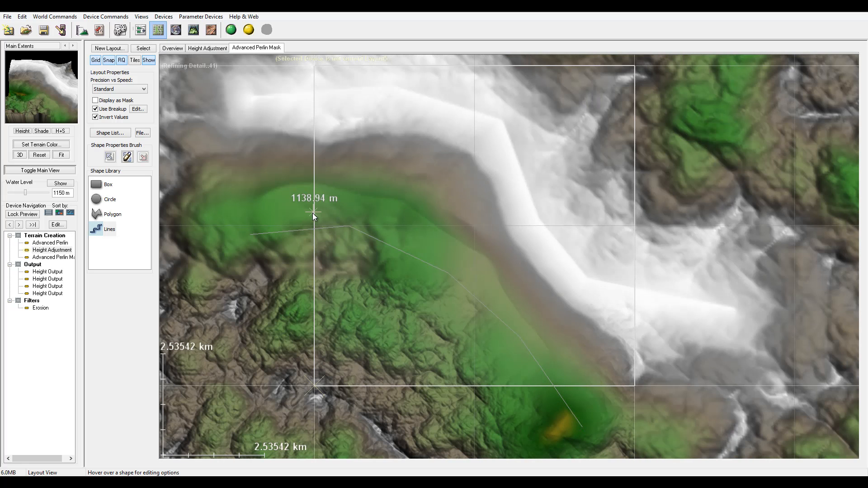
Step: Examine the height-adjusted terrain with its masked valley from a rotated angle in the 3D view
{"action": "left_click", "coordinate": [194, 30]}
{"action": "left_click_drag", "start_coordinate": [404, 251], "coordinate": [490, 378]}
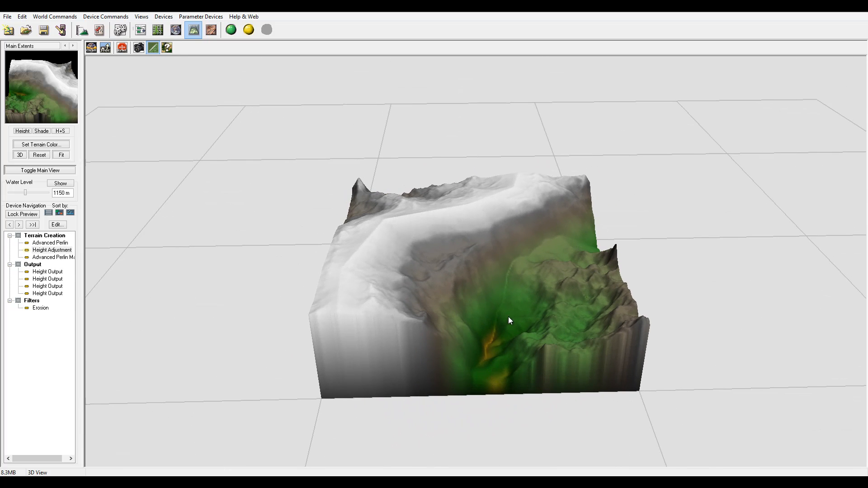
Step: Examine the ridge and valley from other sides in 3D, and view the Advanced Perlin terrain in the layout overview
{"action": "left_click_drag", "start_coordinate": [619, 247], "coordinate": [519, 258]}
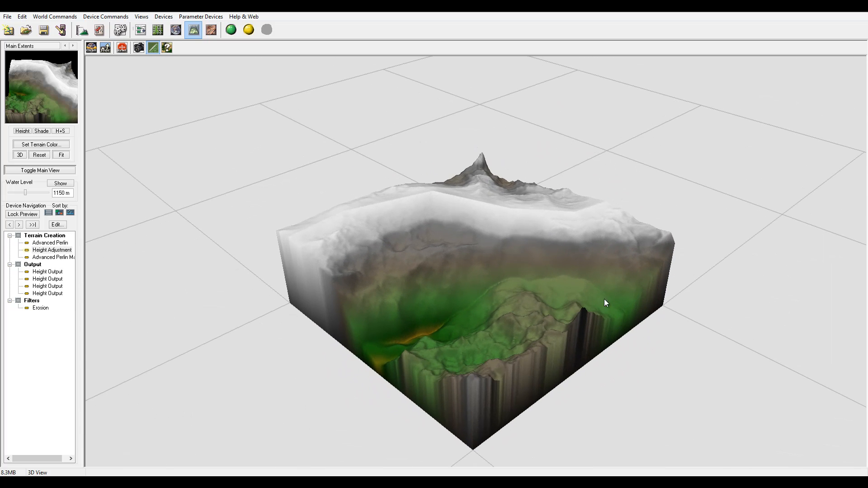
{"action": "left_click_drag", "start_coordinate": [386, 344], "coordinate": [361, 255]}
{"action": "left_click_drag", "start_coordinate": [367, 261], "coordinate": [355, 315]}
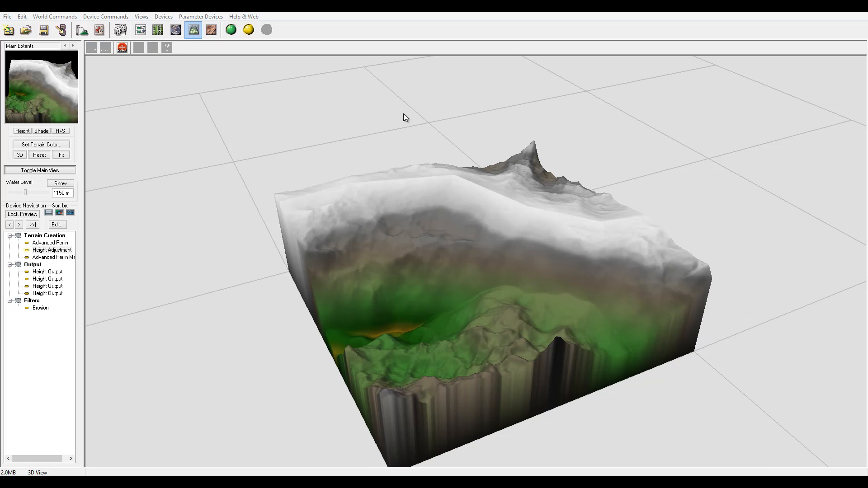
{"action": "left_click", "coordinate": [157, 30]}
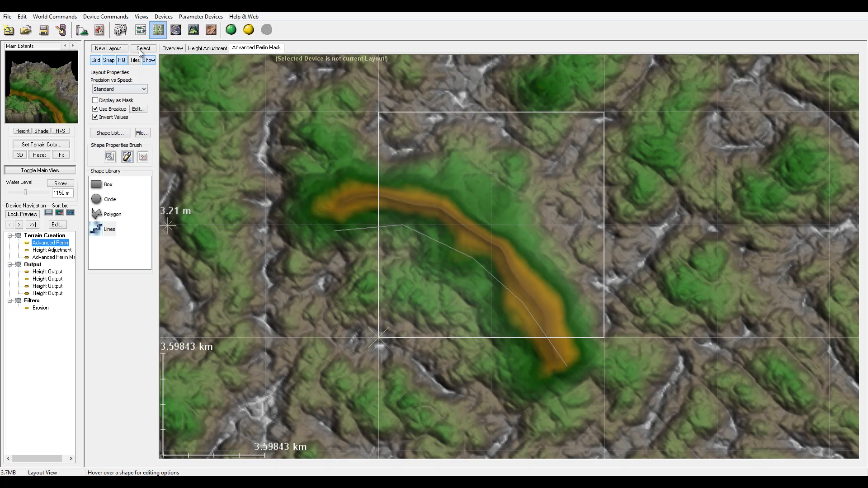
{"action": "left_click", "coordinate": [179, 48]}
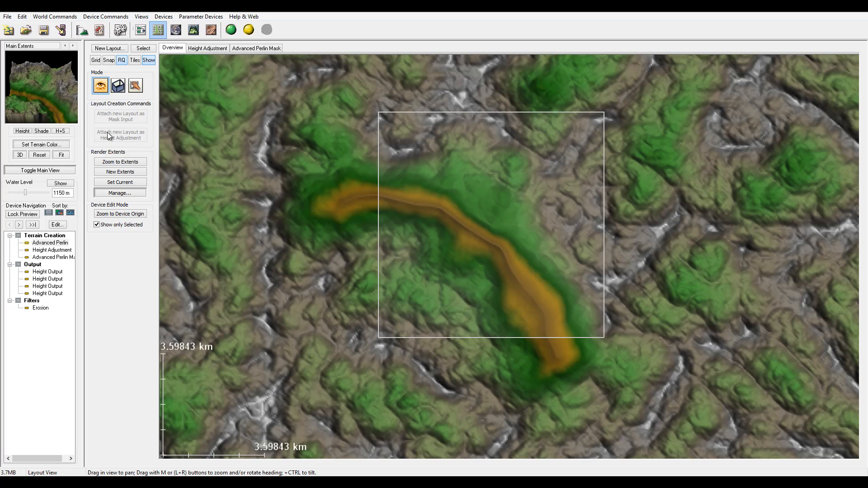
Step: Duplicate the Height Adjustment layout generator, place the copy above the original, and feed it from Advanced Perlin's output
{"action": "left_click", "coordinate": [140, 29]}
{"action": "left_click", "coordinate": [327, 311]}
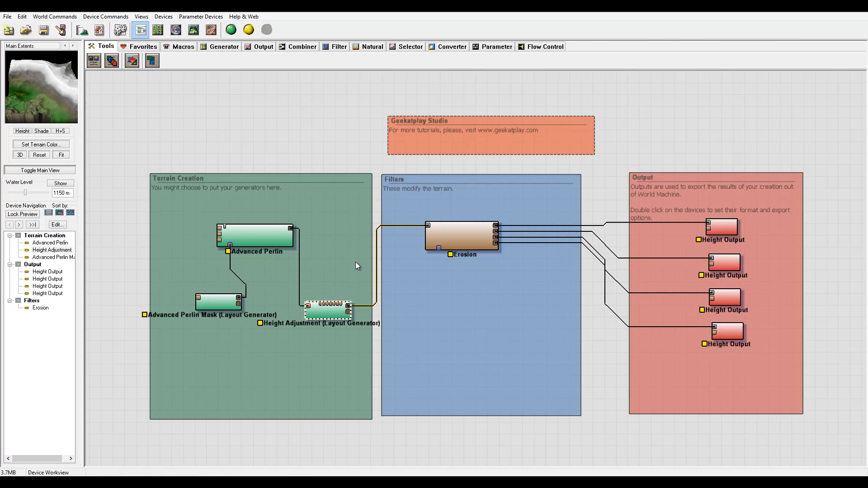
{"action": "key", "text": "ctrl+v"}
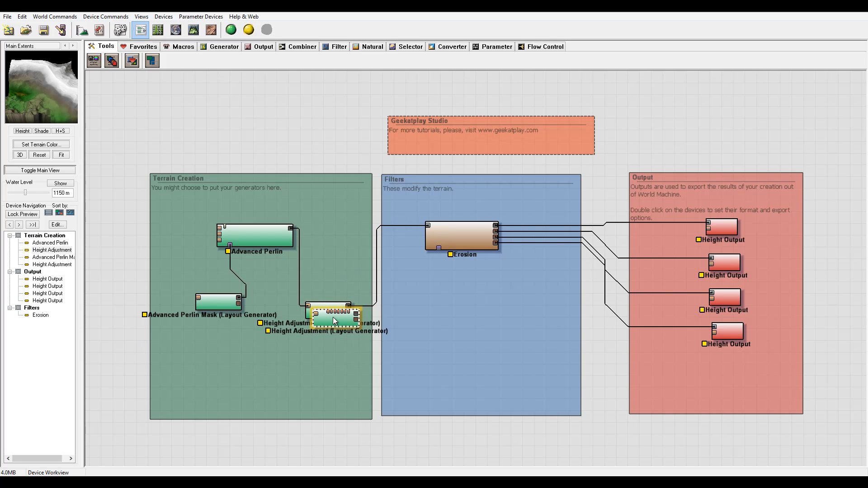
{"action": "left_click_drag", "start_coordinate": [333, 318], "coordinate": [293, 229]}
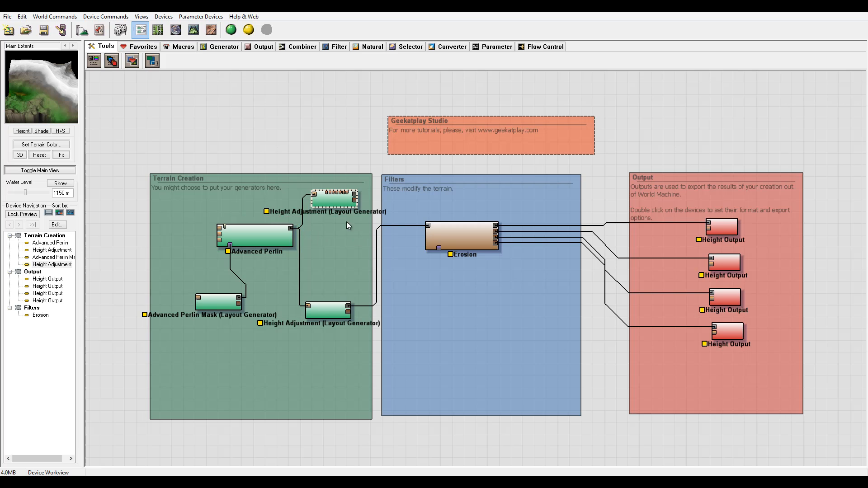
Step: Compare the overview, mask and both Height Adjustment layouts while previewing different terrain creation devices
{"action": "left_click", "coordinate": [155, 33]}
{"action": "left_click", "coordinate": [300, 49]}
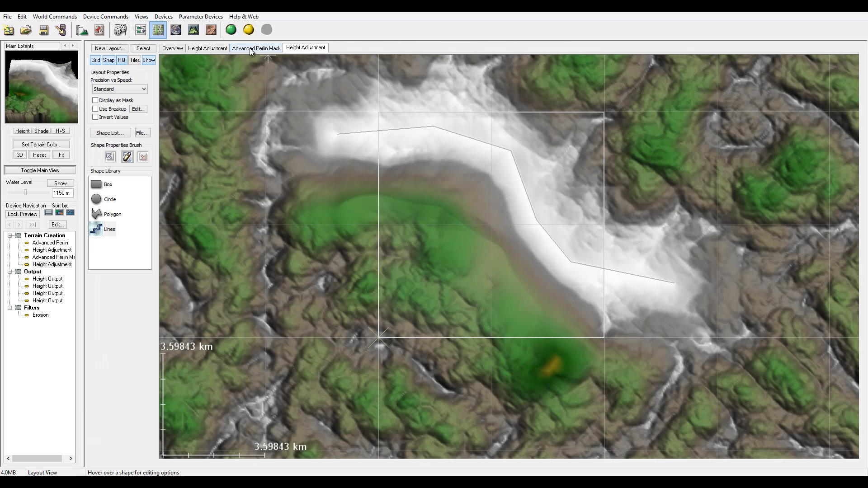
{"action": "left_click", "coordinate": [251, 49]}
{"action": "left_click", "coordinate": [207, 49]}
{"action": "left_click", "coordinate": [305, 49]}
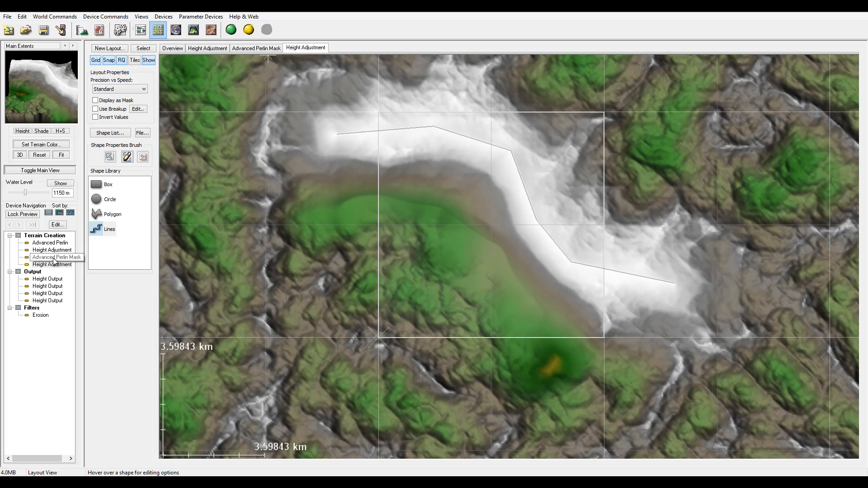
{"action": "left_click", "coordinate": [53, 250]}
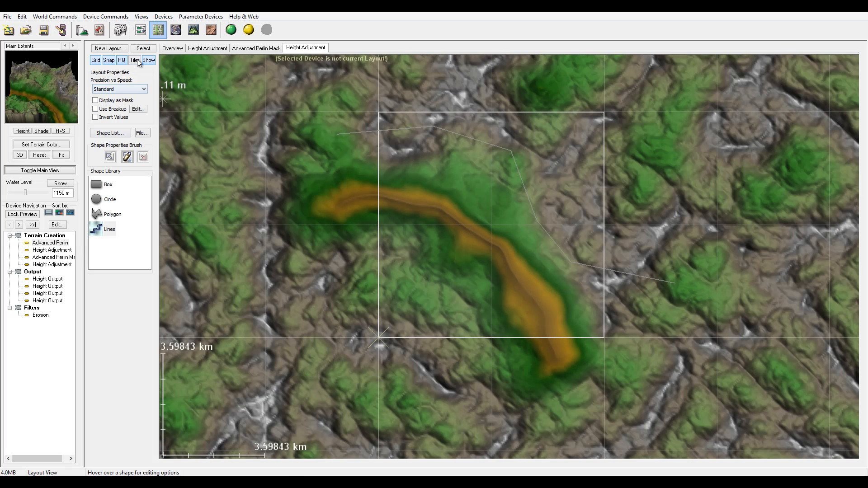
{"action": "left_click", "coordinate": [172, 48]}
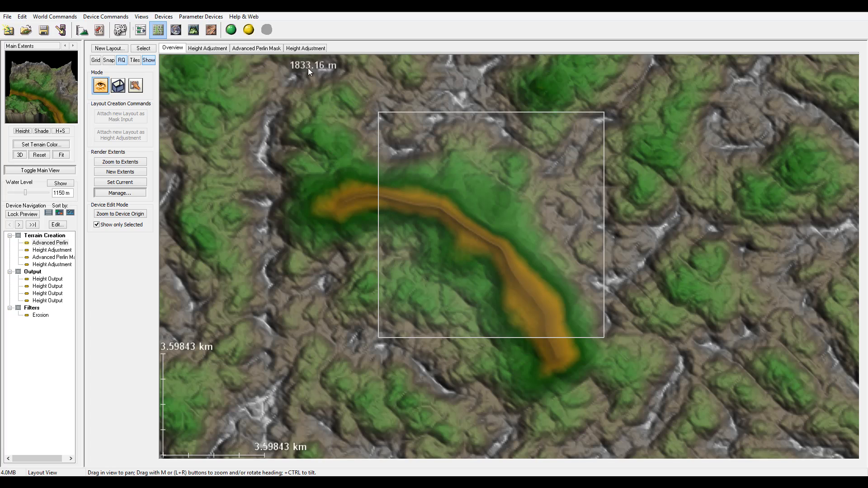
{"action": "left_click", "coordinate": [305, 49]}
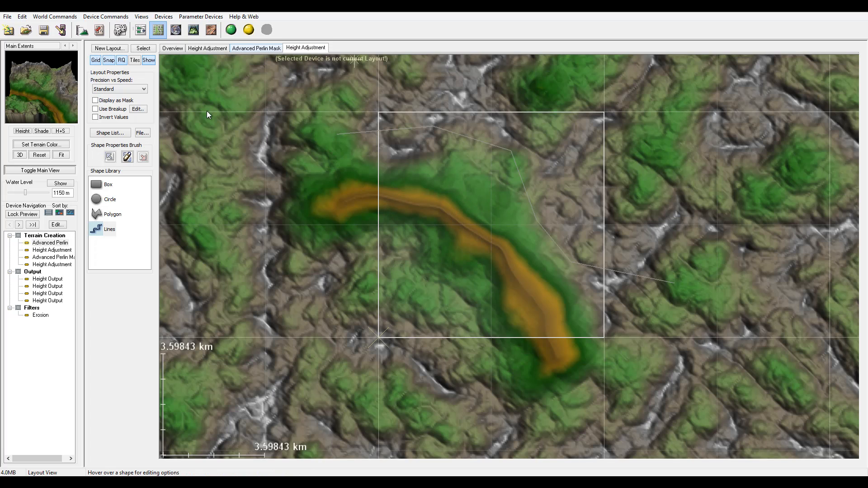
Step: Preview the copied Height Adjustment, shift its line shape to the northeast, and bend its southeastern end into a curve
{"action": "left_click", "coordinate": [60, 265]}
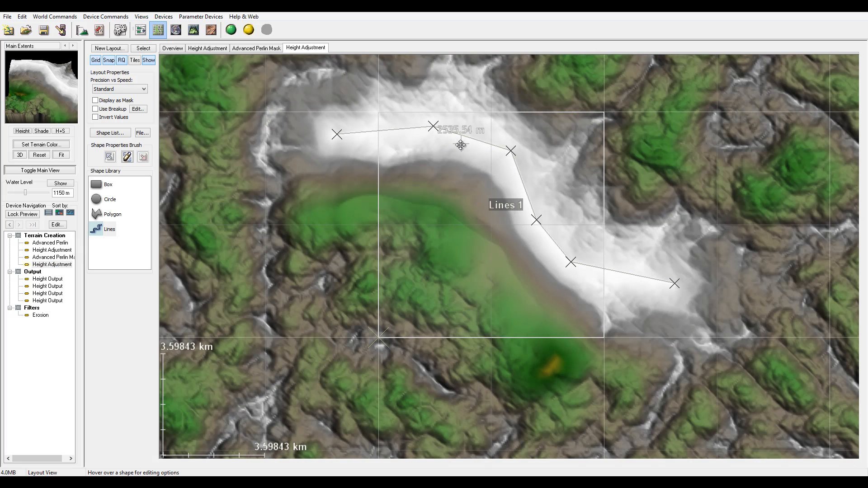
{"action": "left_click_drag", "start_coordinate": [506, 154], "coordinate": [575, 125]}
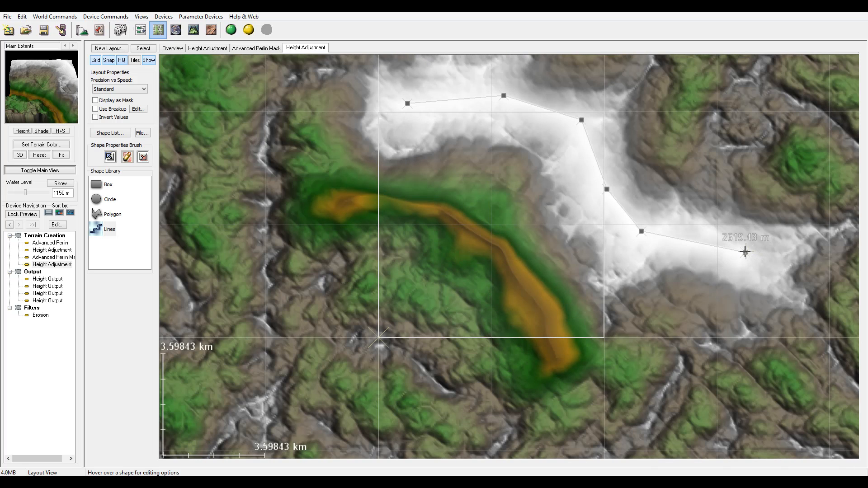
{"action": "left_click_drag", "start_coordinate": [745, 251], "coordinate": [769, 281]}
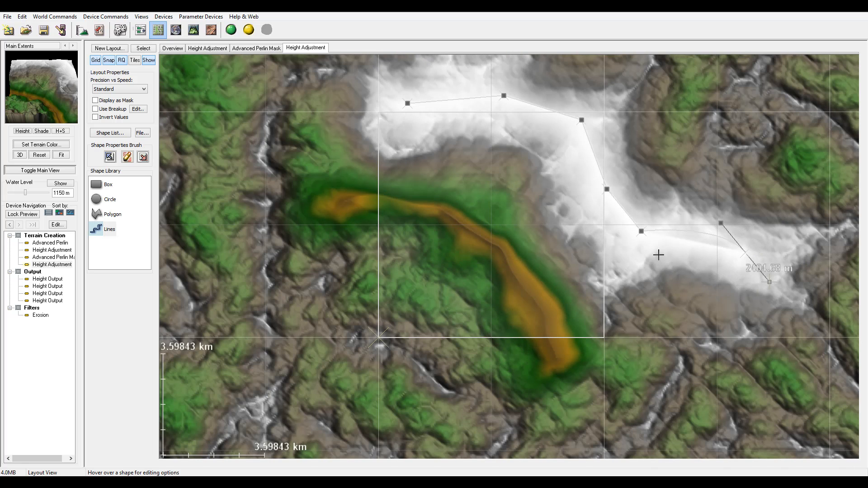
{"action": "left_click_drag", "start_coordinate": [642, 231], "coordinate": [586, 313]}
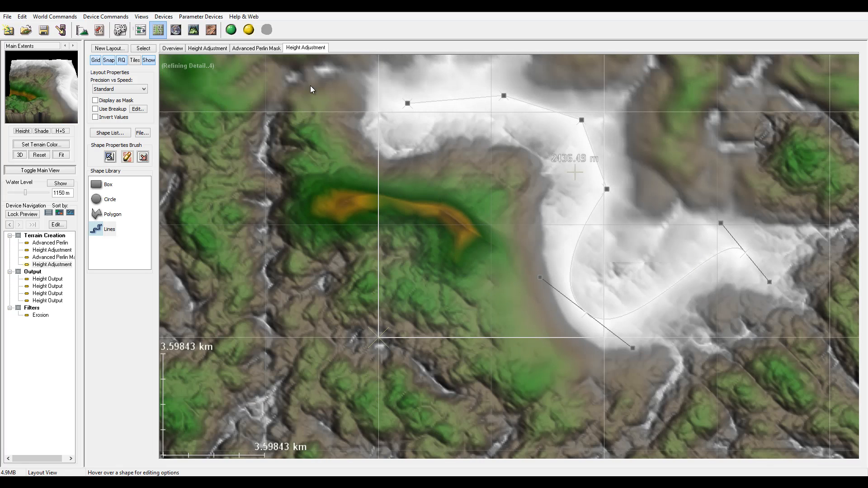
Step: Examine the terrain with the reshaped, curved ridge from several rotated angles in the 3D view
{"action": "left_click", "coordinate": [195, 31]}
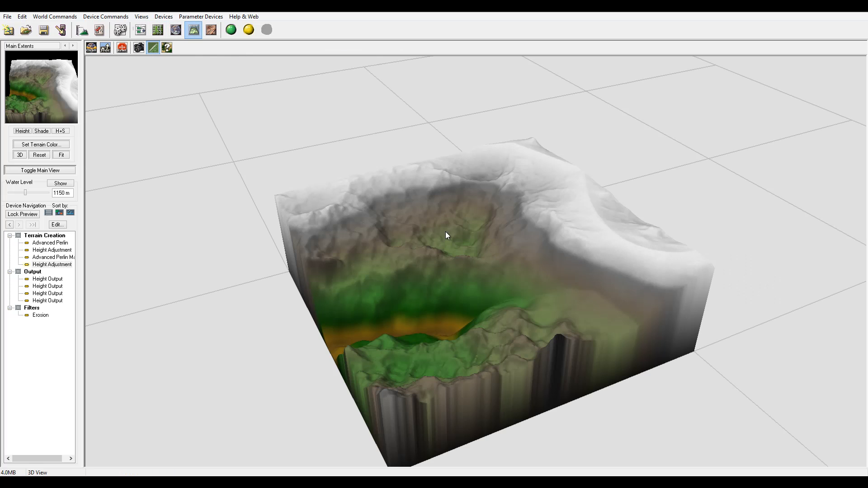
{"action": "right_click_drag", "start_coordinate": [479, 220], "coordinate": [481, 248]}
{"action": "left_click_drag", "start_coordinate": [481, 249], "coordinate": [311, 261]}
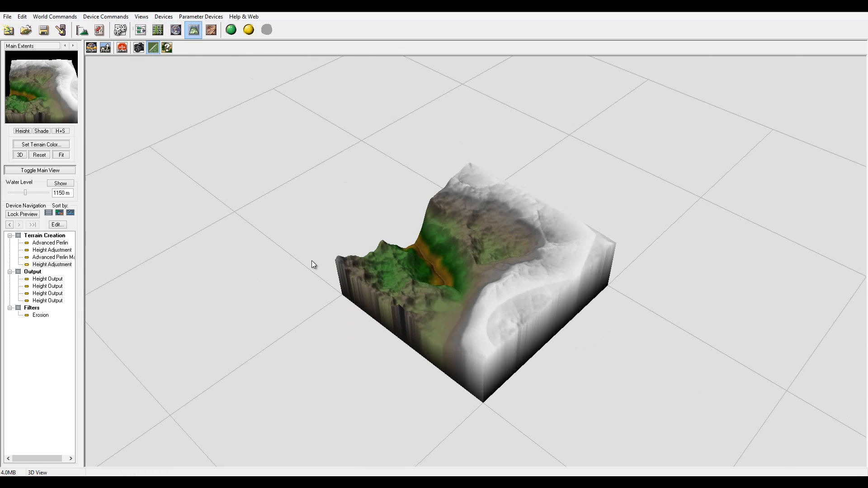
{"action": "left_click_drag", "start_coordinate": [451, 147], "coordinate": [149, 230]}
Step: Preview the Advanced Perlin Mask device in the layout view and check the shape list of the copied Height Adjustment layout
{"action": "left_click", "coordinate": [141, 29]}
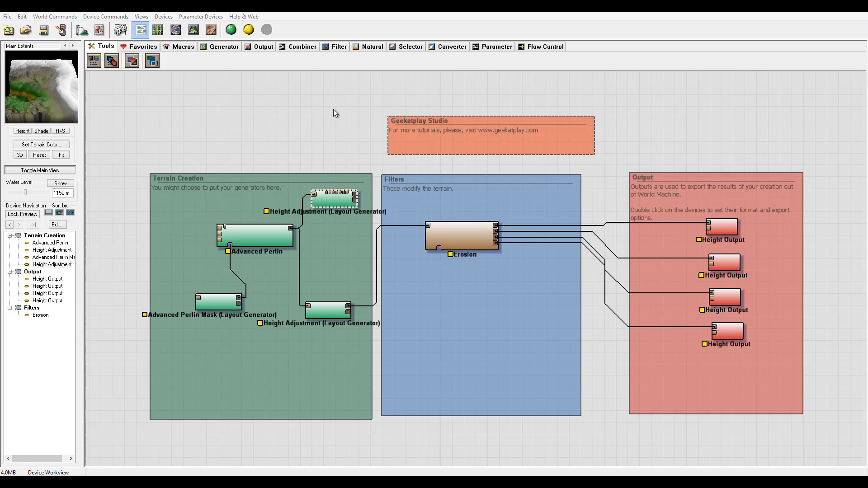
{"action": "left_click", "coordinate": [158, 29]}
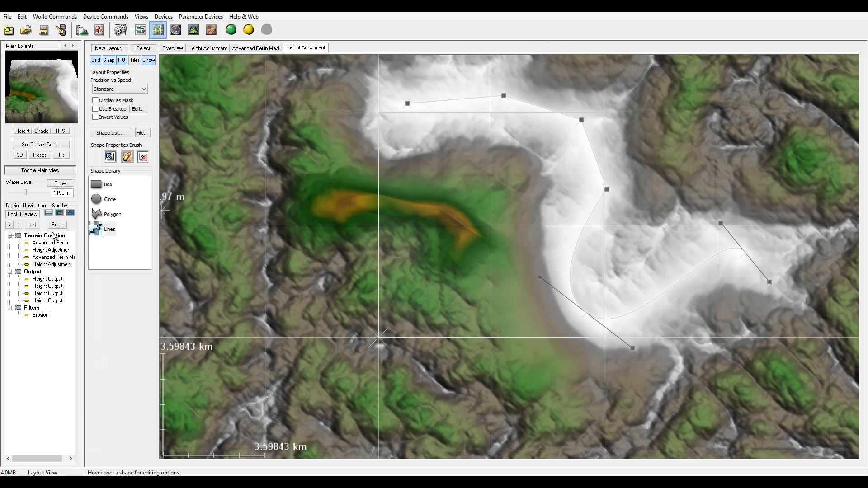
{"action": "left_click", "coordinate": [58, 256]}
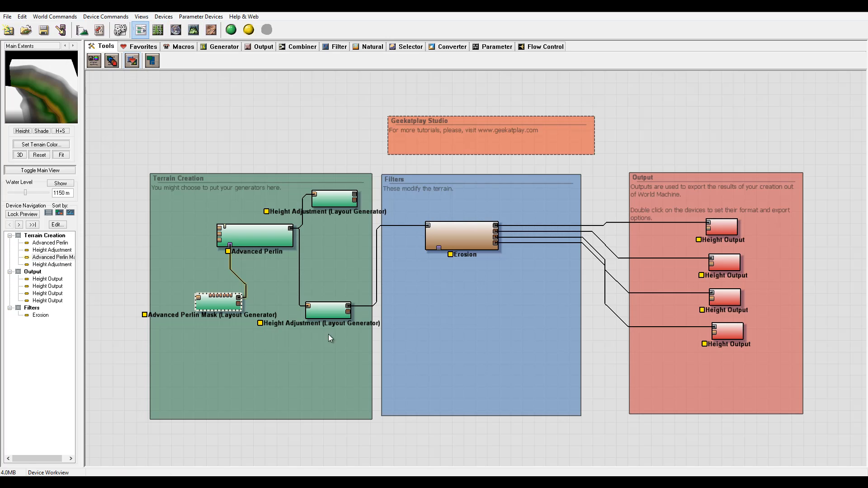
{"action": "left_click", "coordinate": [140, 30]}
{"action": "left_click", "coordinate": [157, 30]}
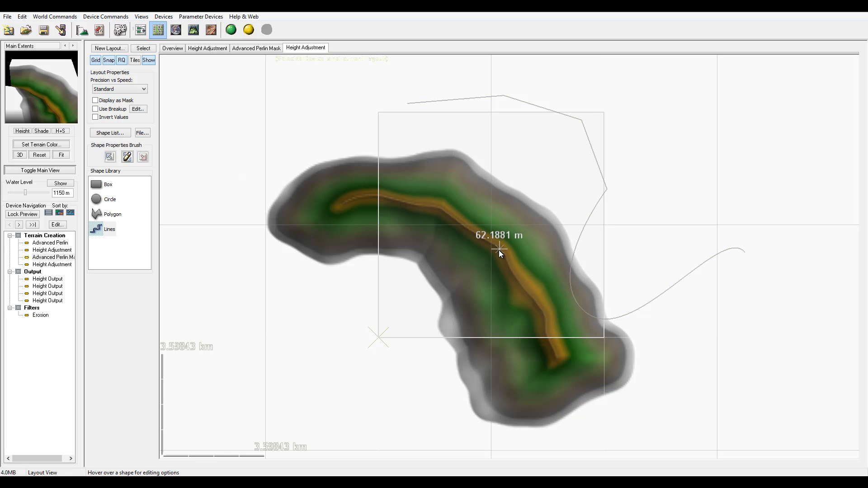
{"action": "left_click", "coordinate": [118, 135]}
{"action": "left_click_drag", "start_coordinate": [96, 81], "coordinate": [82, 292]}
{"action": "left_click", "coordinate": [52, 258]}
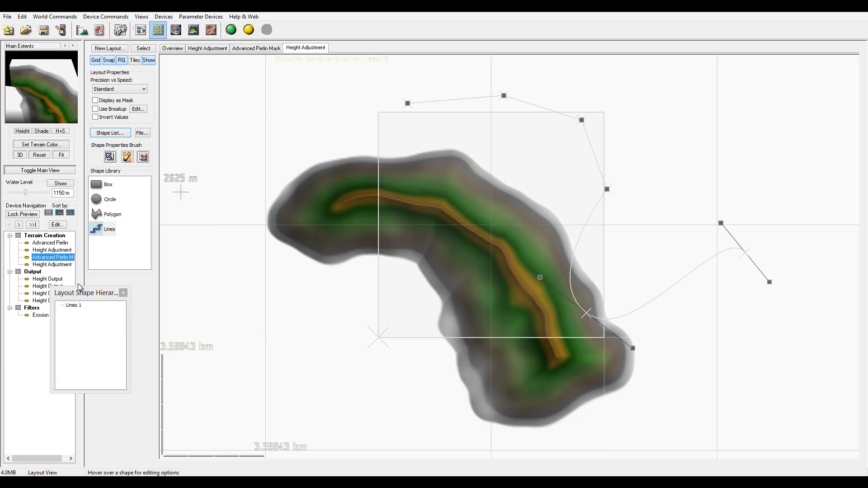
{"action": "left_click", "coordinate": [123, 293]}
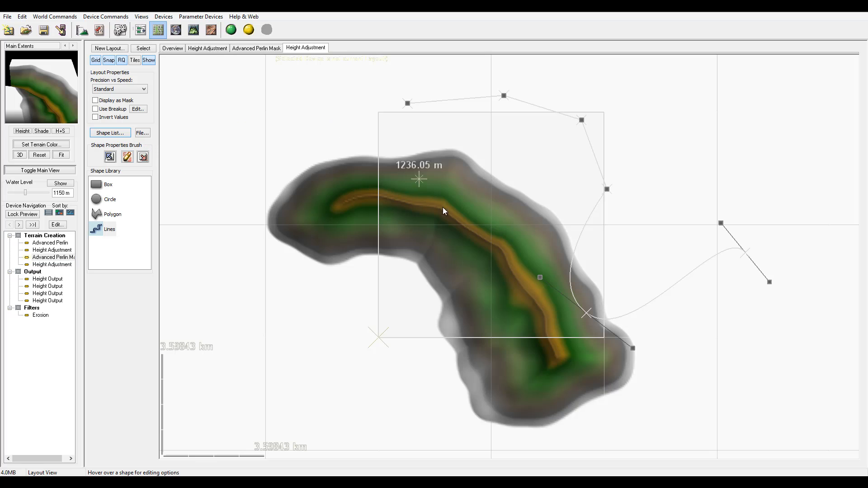
Step: Open the common properties of the Advanced Perlin Mask layout's line shape and widen its falloff distance to about 5.66 km
{"action": "left_click", "coordinate": [256, 48]}
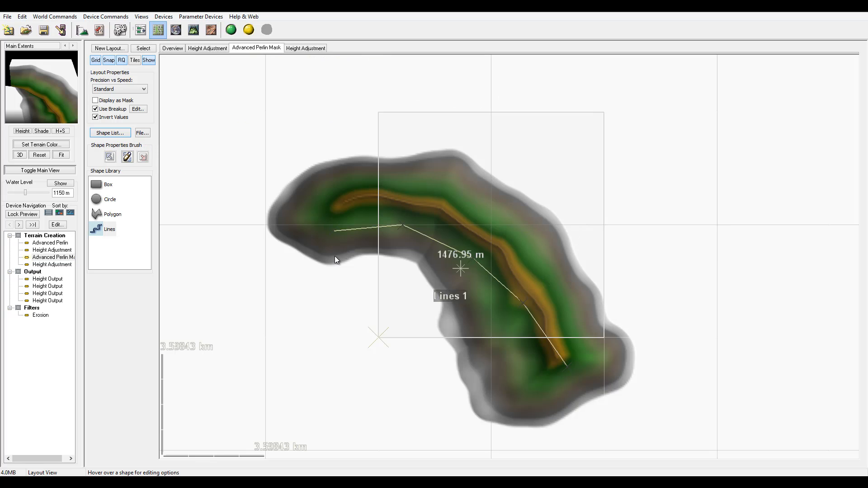
{"action": "double_click", "coordinate": [360, 231]}
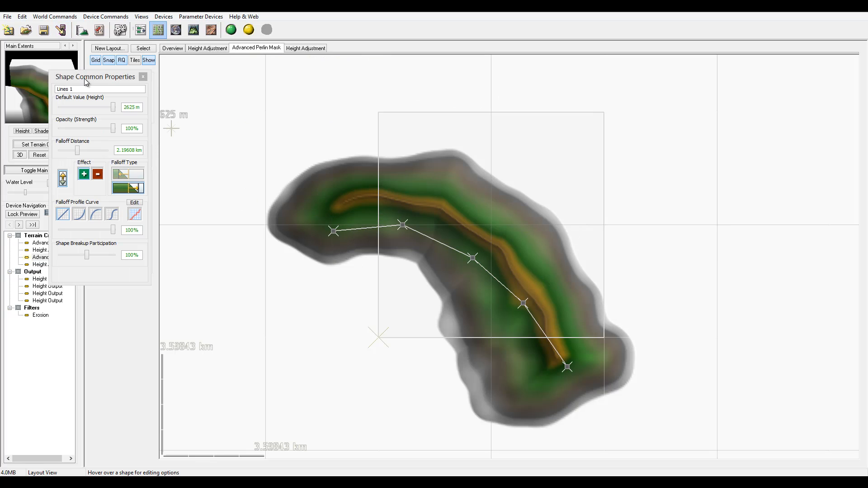
{"action": "left_click_drag", "start_coordinate": [84, 77], "coordinate": [120, 224]}
{"action": "left_click_drag", "start_coordinate": [104, 296], "coordinate": [111, 298]}
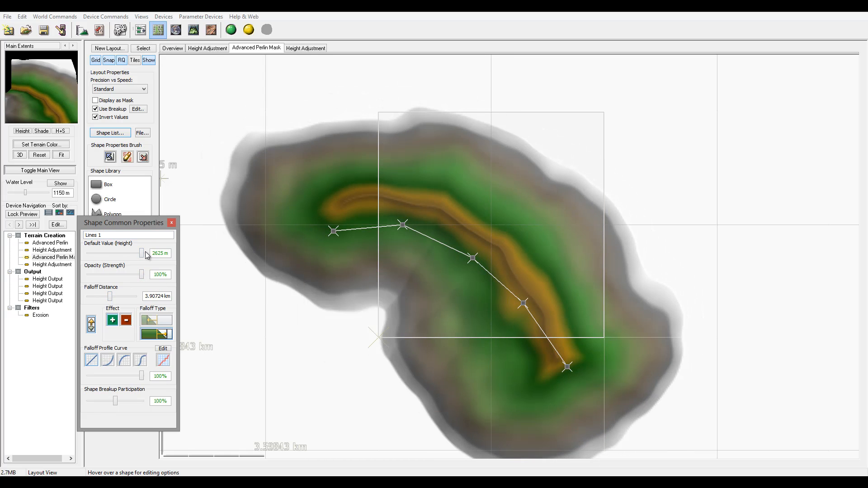
{"action": "left_click_drag", "start_coordinate": [145, 251], "coordinate": [176, 261]}
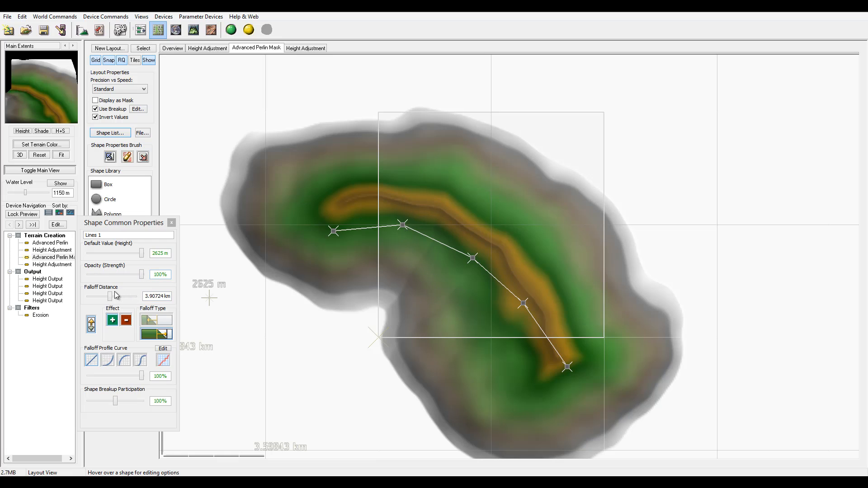
{"action": "left_click_drag", "start_coordinate": [112, 297], "coordinate": [116, 296]}
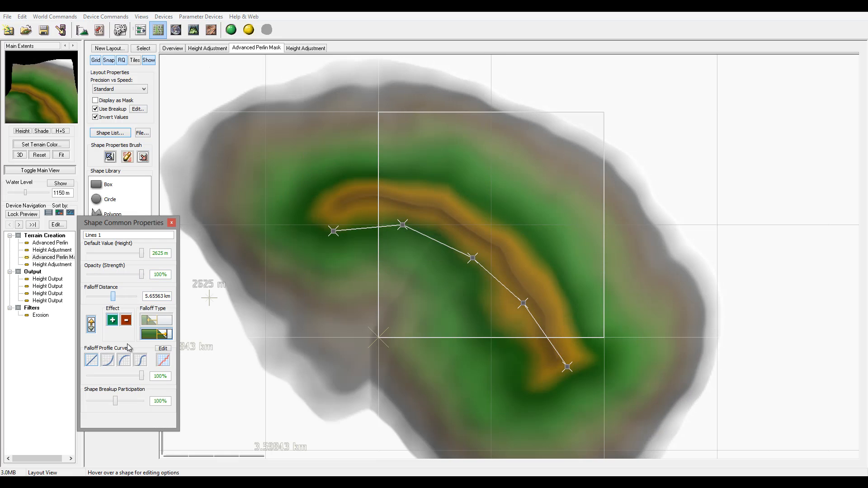
Step: Try the slow-rising falloff profile on the mask's line, apply the fast-rising one instead, and set the falloff distance to about 1.99 km
{"action": "left_click", "coordinate": [112, 360]}
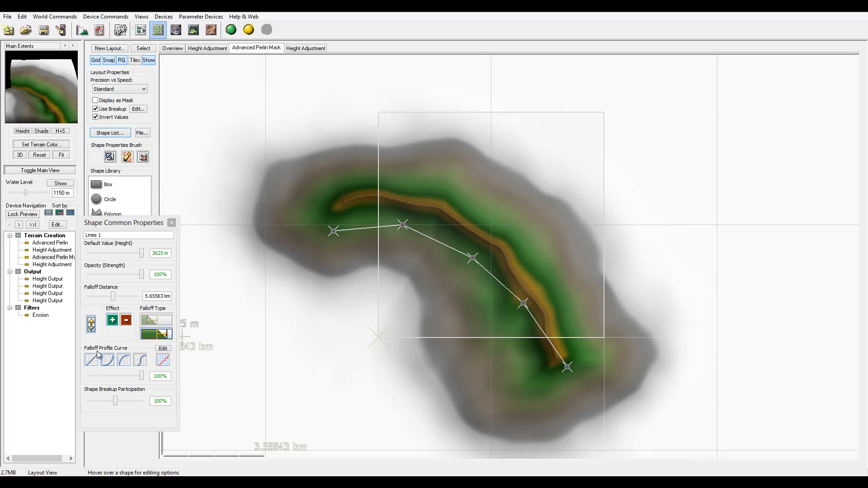
{"action": "left_click", "coordinate": [125, 361]}
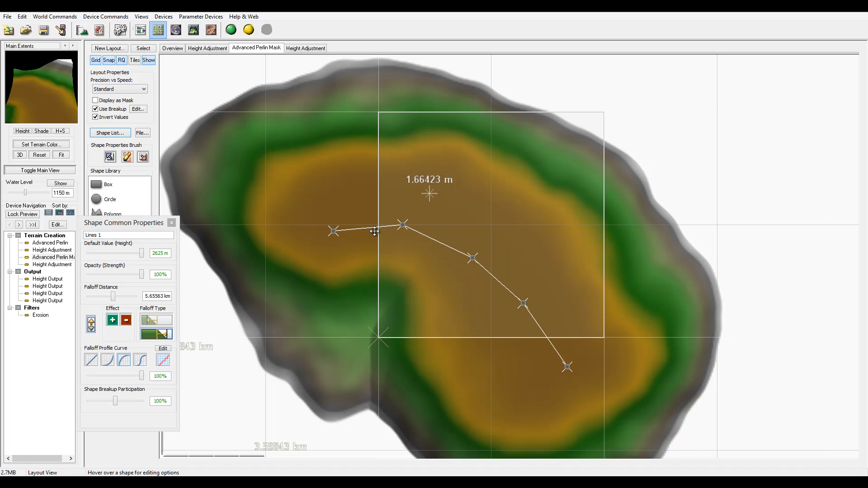
{"action": "left_click", "coordinate": [110, 361]}
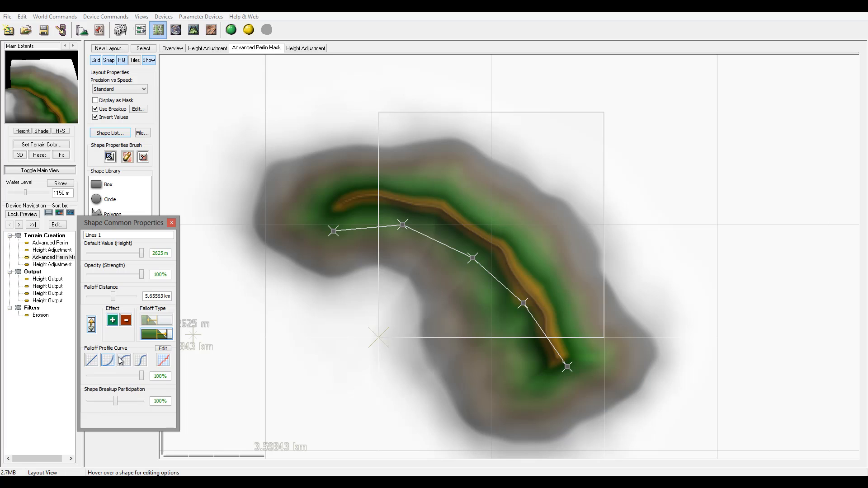
{"action": "left_click", "coordinate": [125, 362]}
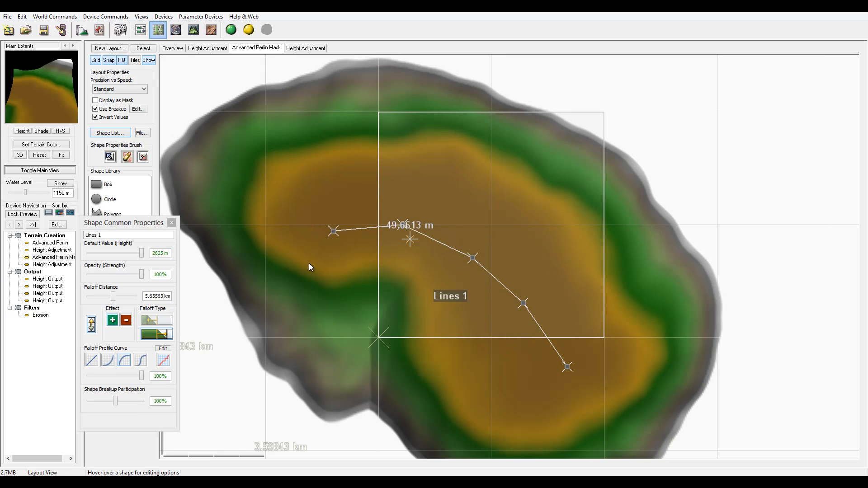
{"action": "left_click_drag", "start_coordinate": [115, 302], "coordinate": [104, 299]}
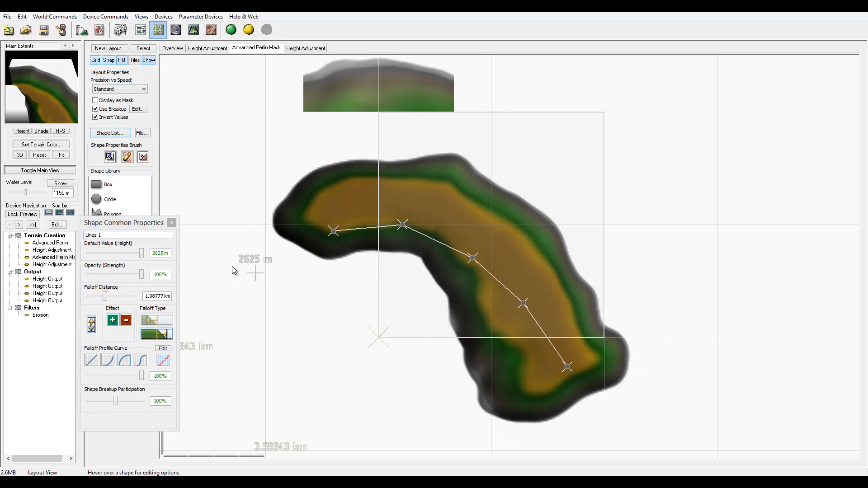
{"action": "left_click", "coordinate": [171, 223]}
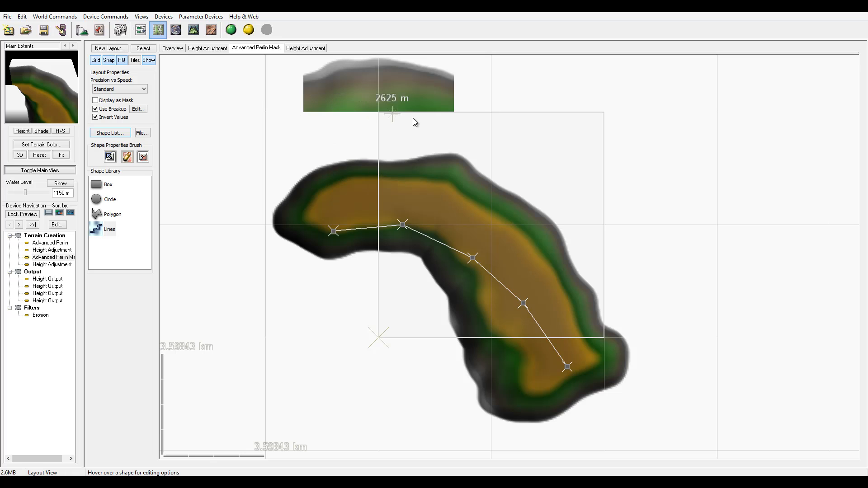
Step: View the Advanced Perlin Mask in 3D and compare it with the terrain of the two Height Adjustment layouts
{"action": "left_click", "coordinate": [193, 32]}
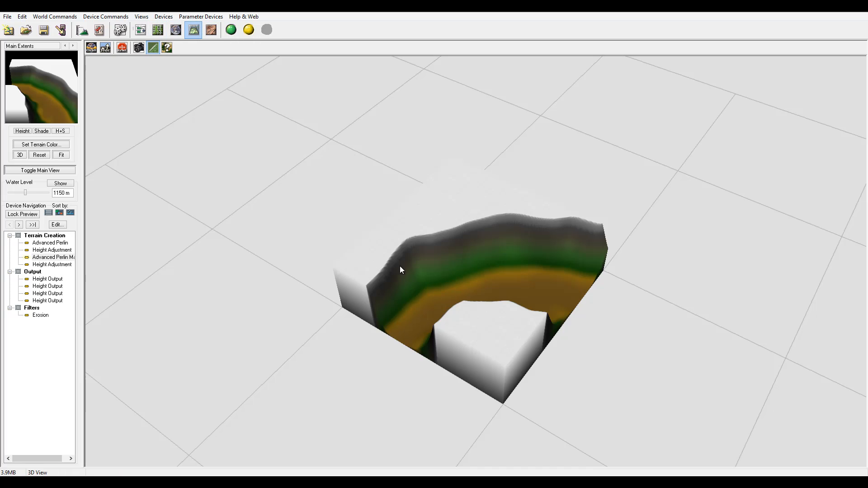
{"action": "scroll", "coordinate": [407, 254], "scroll_direction": "up", "scroll_amount": 3}
{"action": "left_click_drag", "start_coordinate": [423, 227], "coordinate": [581, 281]}
{"action": "left_click", "coordinate": [61, 251]}
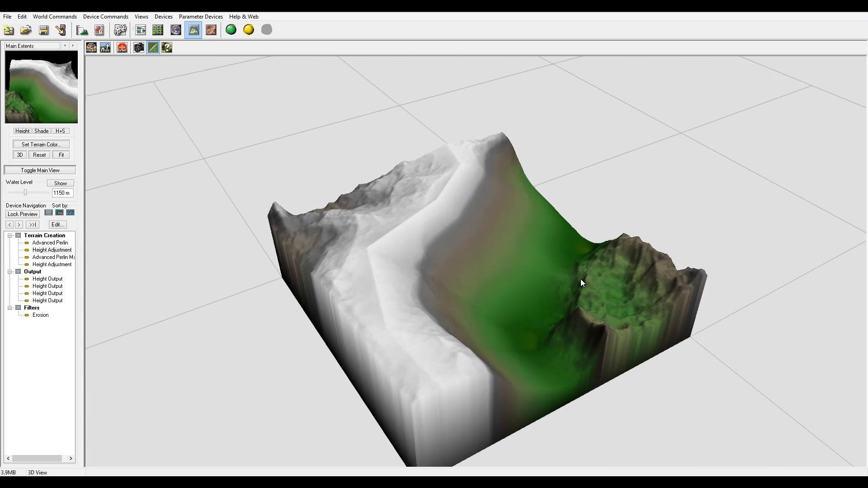
{"action": "left_click", "coordinate": [52, 265]}
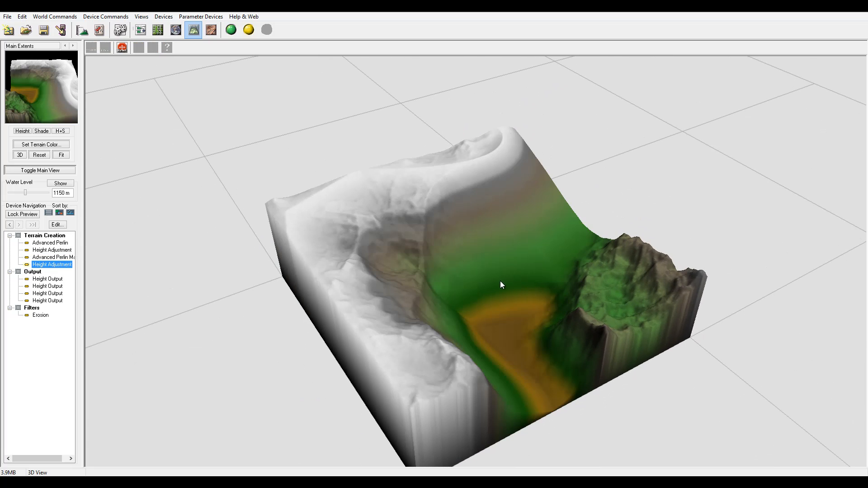
{"action": "left_click", "coordinate": [52, 250]}
{"action": "left_click", "coordinate": [59, 266]}
{"action": "left_click_drag", "start_coordinate": [406, 270], "coordinate": [427, 300]}
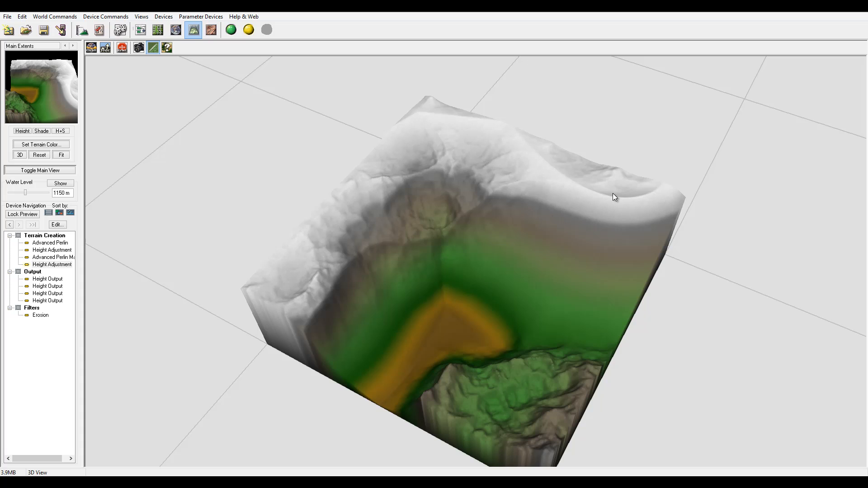
Step: Check how the devices are wired in the device workview and compare both Height Adjustment results again in the 3D view
{"action": "left_click", "coordinate": [141, 30]}
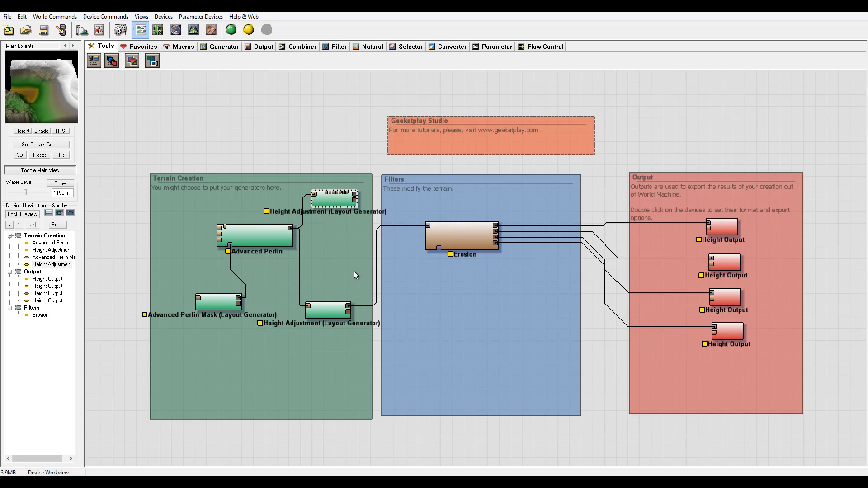
{"action": "left_click", "coordinate": [158, 30]}
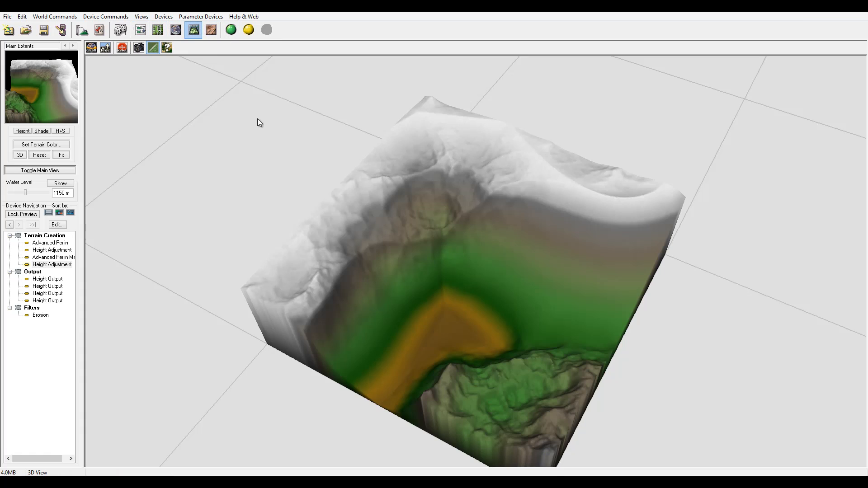
{"action": "left_click", "coordinate": [191, 30]}
{"action": "left_click_drag", "start_coordinate": [495, 264], "coordinate": [498, 282]}
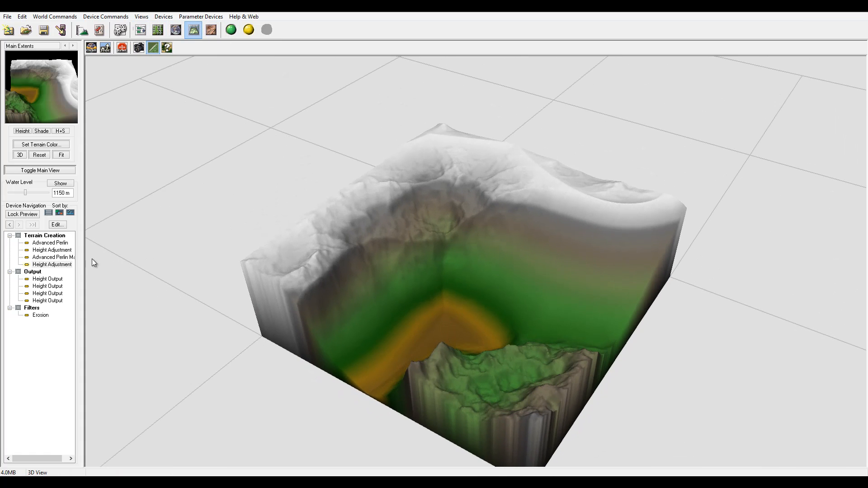
{"action": "left_click", "coordinate": [66, 250]}
{"action": "left_click", "coordinate": [62, 265]}
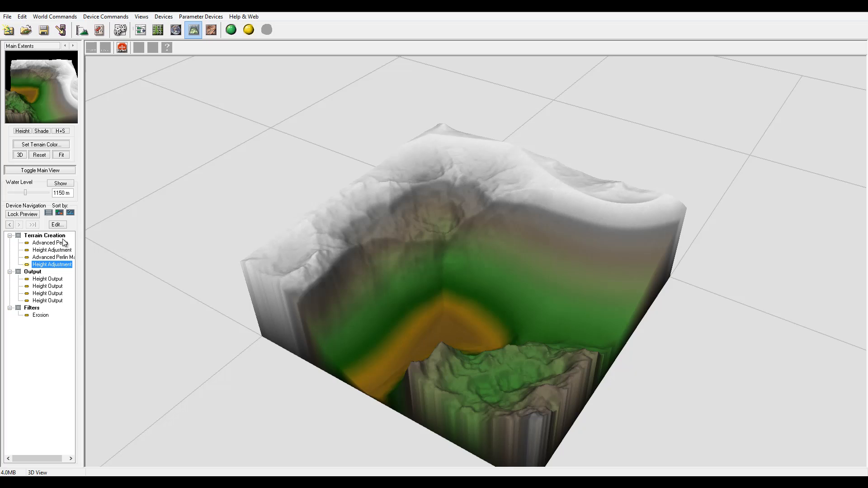
{"action": "left_click", "coordinate": [54, 249]}
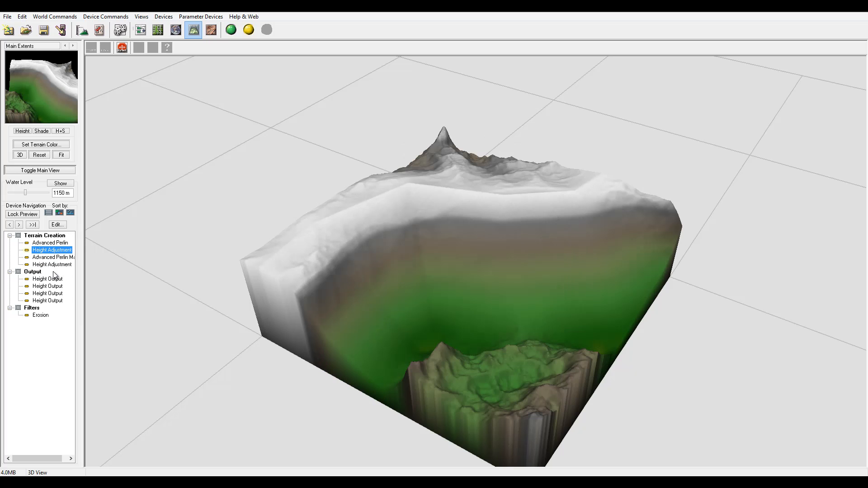
{"action": "left_click", "coordinate": [57, 265]}
{"action": "left_click_drag", "start_coordinate": [560, 276], "coordinate": [608, 277]}
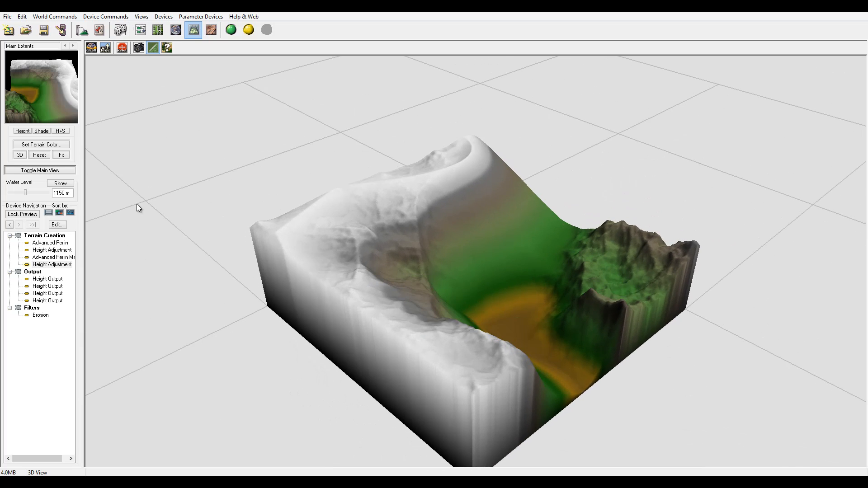
Step: Preview the Advanced Perlin device in 3D and examine its masked valley from several rotated angles
{"action": "left_click", "coordinate": [49, 250]}
{"action": "left_click", "coordinate": [50, 243]}
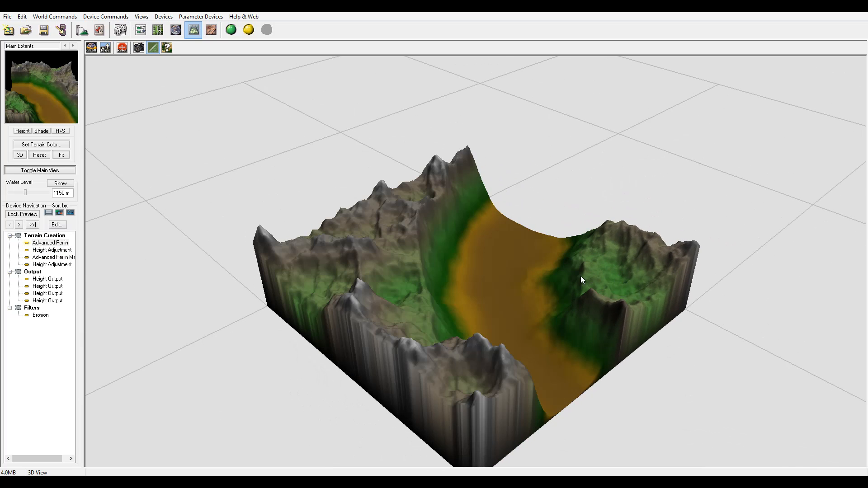
{"action": "left_click_drag", "start_coordinate": [581, 278], "coordinate": [547, 327]}
{"action": "left_click_drag", "start_coordinate": [560, 308], "coordinate": [373, 255]}
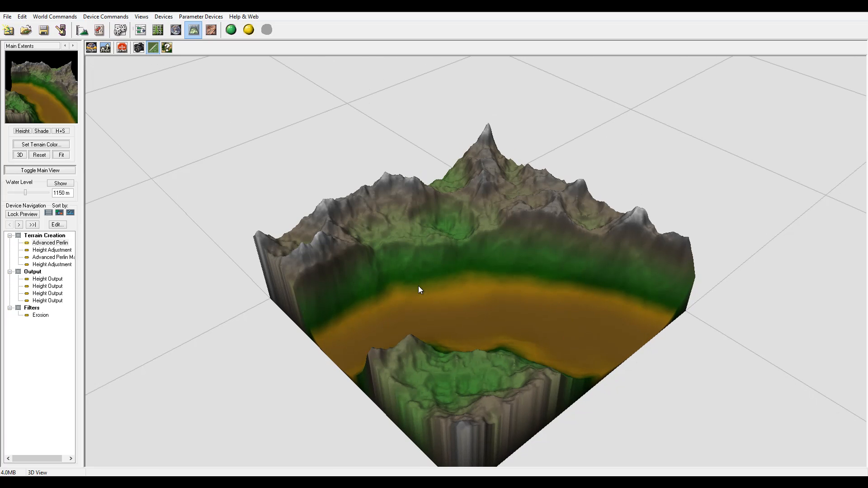
{"action": "left_click_drag", "start_coordinate": [419, 287], "coordinate": [490, 284]}
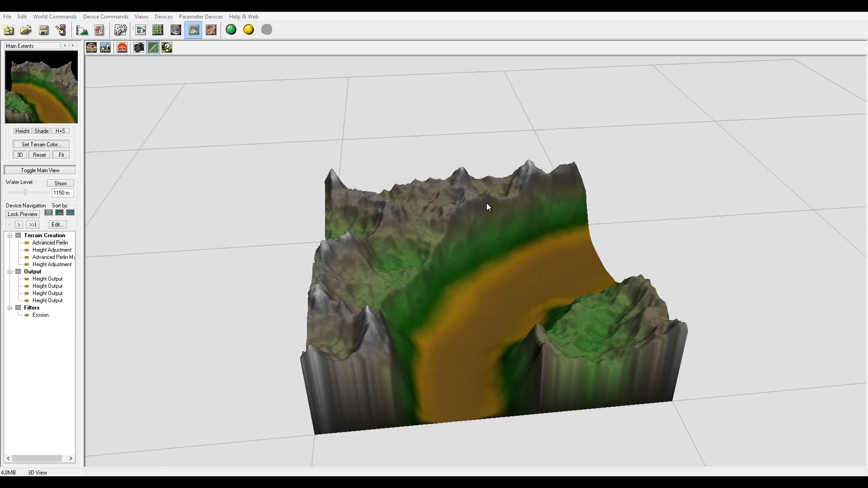
{"action": "left_click_drag", "start_coordinate": [488, 207], "coordinate": [521, 176]}
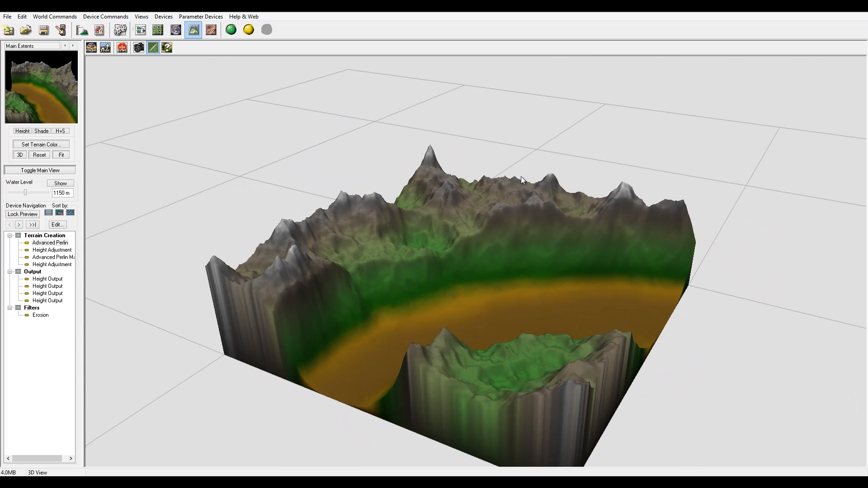
Step: Review the overview, the Advanced Perlin Mask and both Height Adjustment layouts in the layout view
{"action": "left_click", "coordinate": [158, 30]}
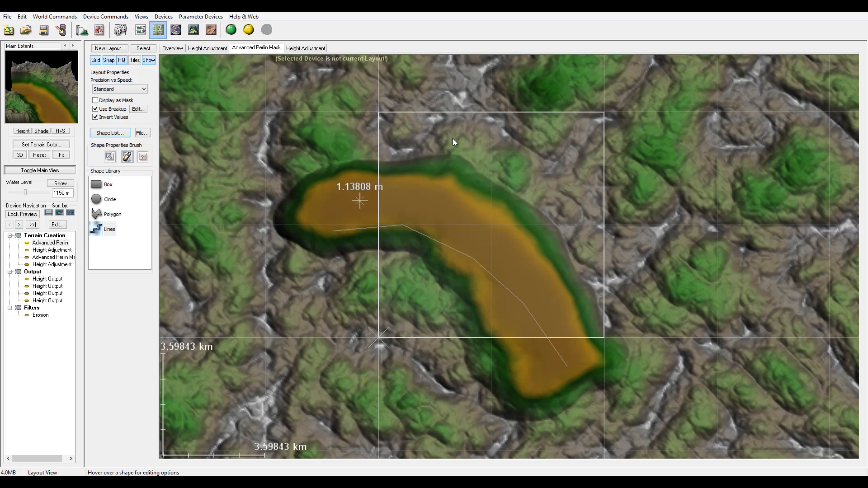
{"action": "left_click", "coordinate": [164, 49]}
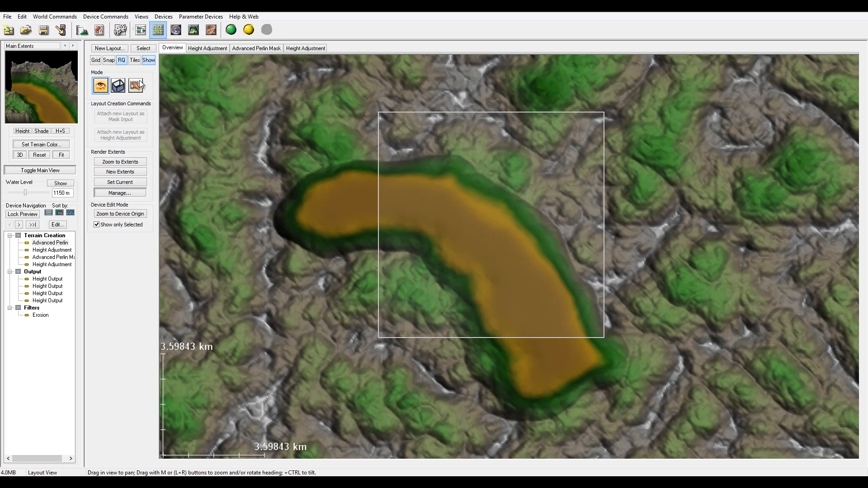
{"action": "left_click", "coordinate": [255, 49]}
{"action": "left_click", "coordinate": [208, 48]}
{"action": "left_click", "coordinate": [306, 49]}
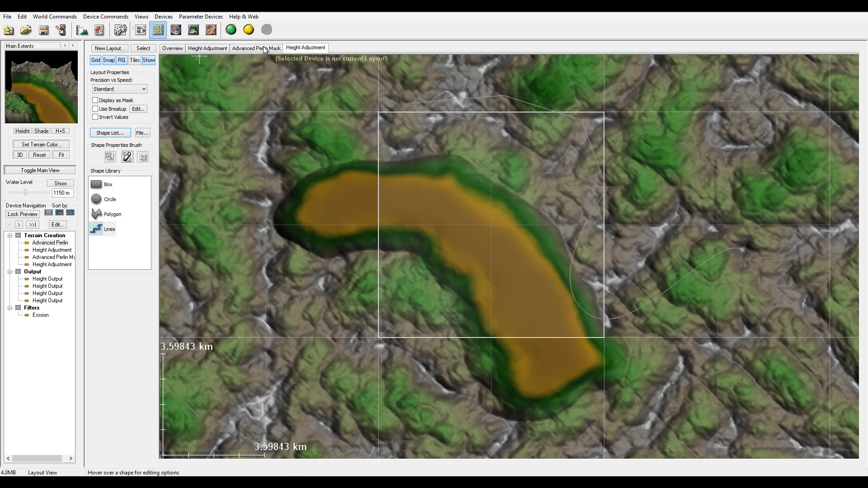
{"action": "left_click", "coordinate": [172, 49]}
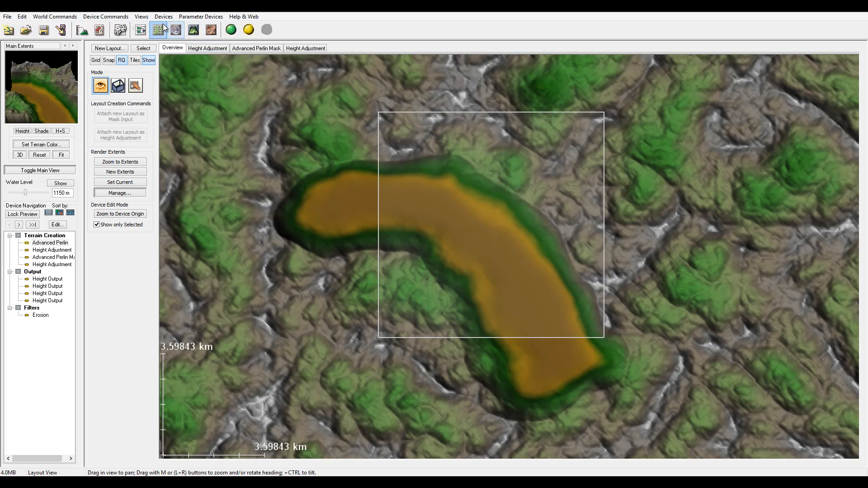
Step: Duplicate the upper Height Adjustment layout generator in the device workview and place the copy between the other two Height Adjustment devices
{"action": "left_click", "coordinate": [141, 30]}
{"action": "left_click", "coordinate": [325, 197]}
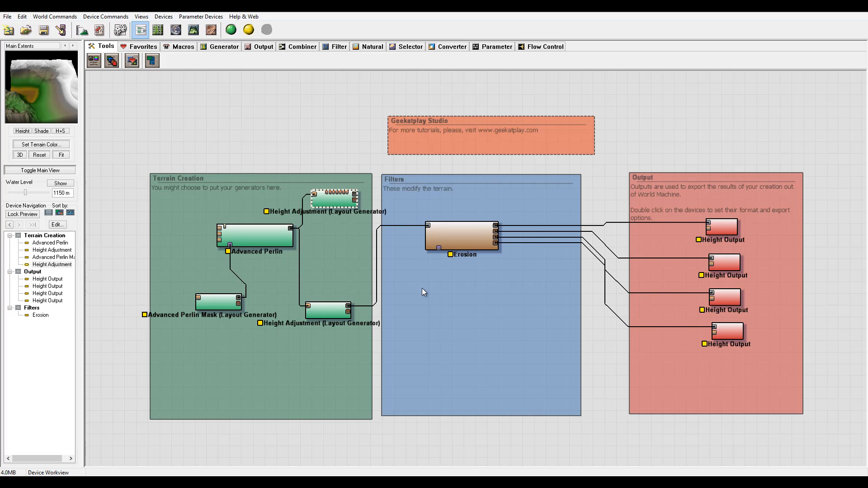
{"action": "key", "text": "ctrl+c"}
{"action": "key", "text": "ctrl+v"}
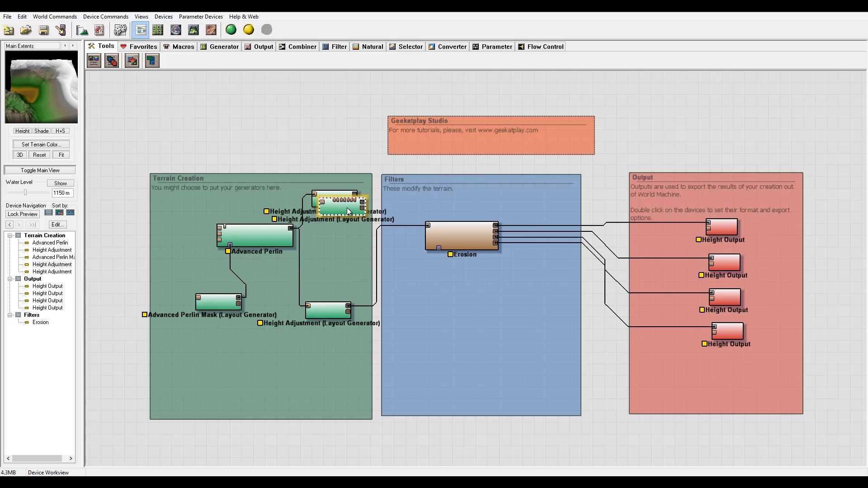
{"action": "left_click_drag", "start_coordinate": [348, 211], "coordinate": [330, 238]}
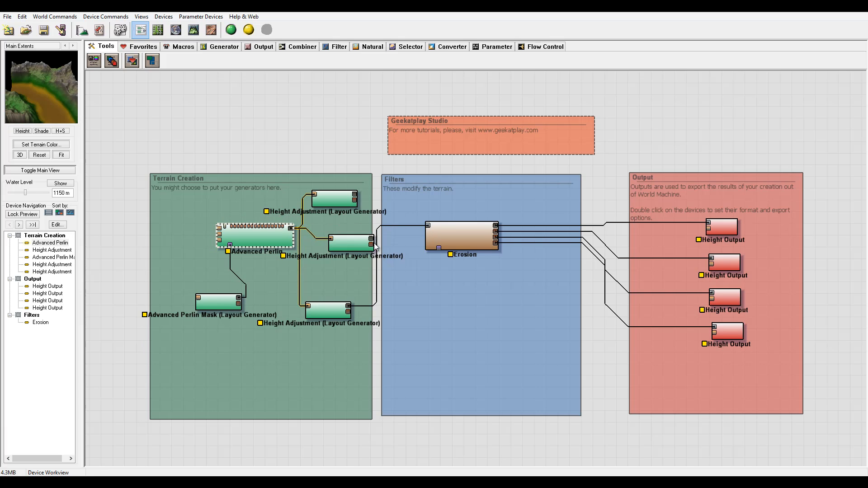
Step: Delete the pasted Height Adjustment layout generator and the upper one it was copied from, keeping the one wired to Erosion
{"action": "left_click", "coordinate": [357, 247]}
{"action": "key", "text": "Delete"}
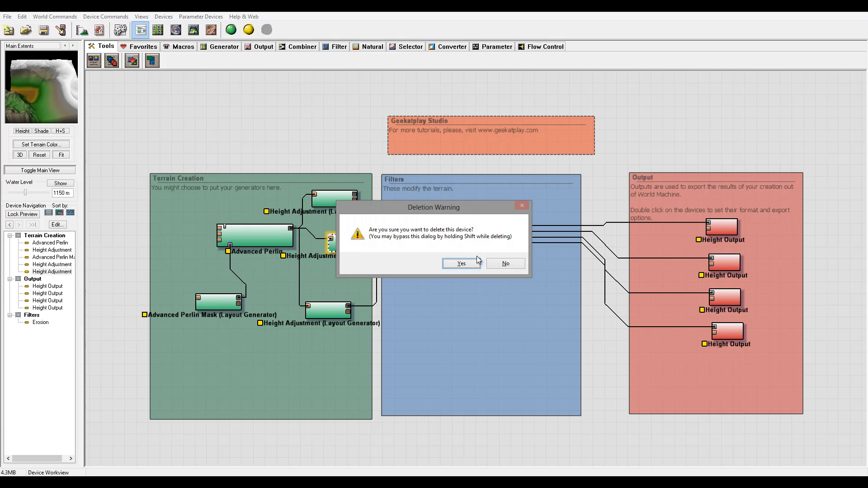
{"action": "left_click", "coordinate": [457, 263]}
{"action": "left_click", "coordinate": [335, 196]}
{"action": "key", "text": "Delete"}
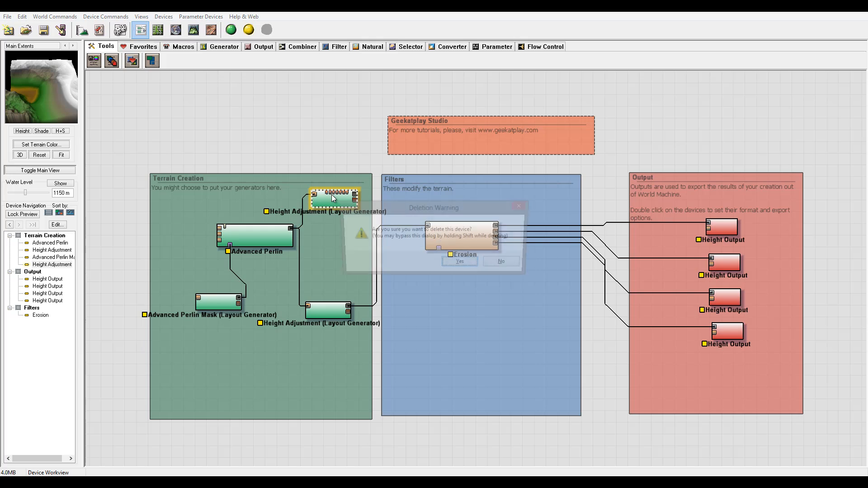
{"action": "left_click", "coordinate": [462, 265]}
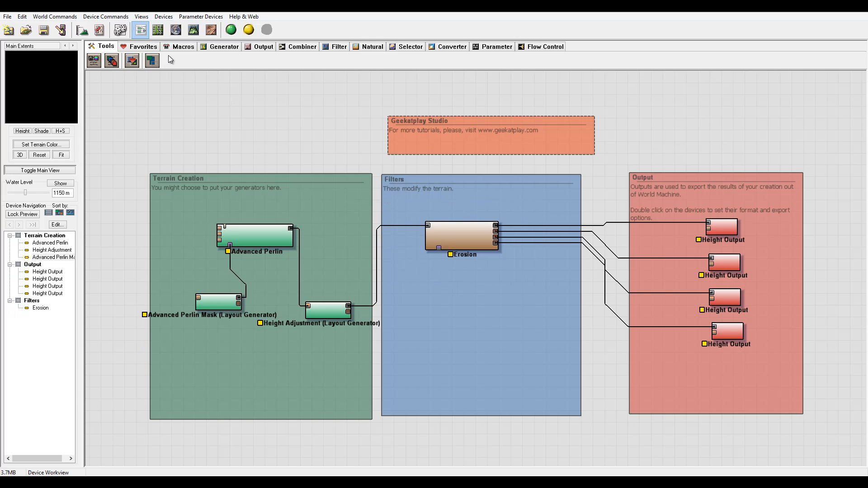
Step: Preview the remaining Height Adjustment device in the layout overview and attach a new layout to it as a height adjustment
{"action": "left_click", "coordinate": [163, 29]}
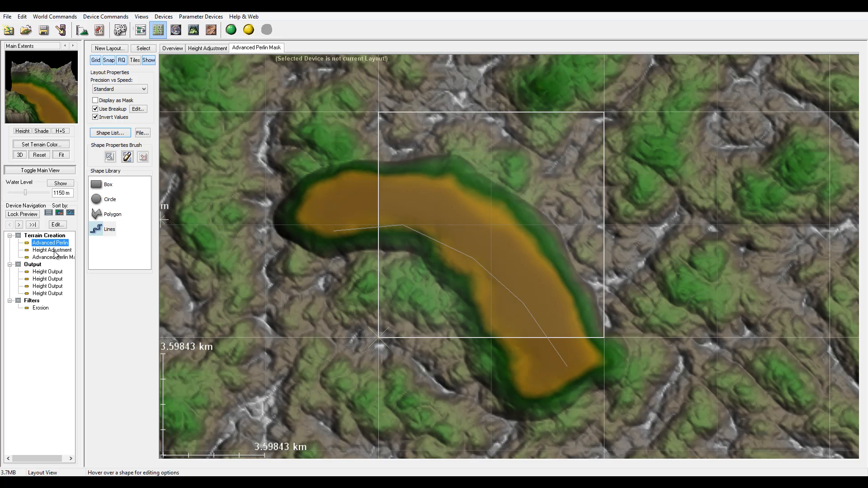
{"action": "left_click", "coordinate": [52, 249]}
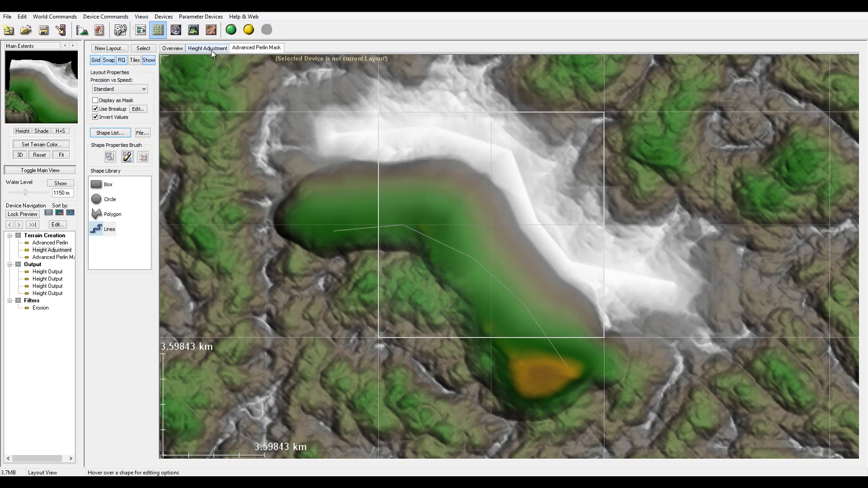
{"action": "left_click", "coordinate": [171, 47]}
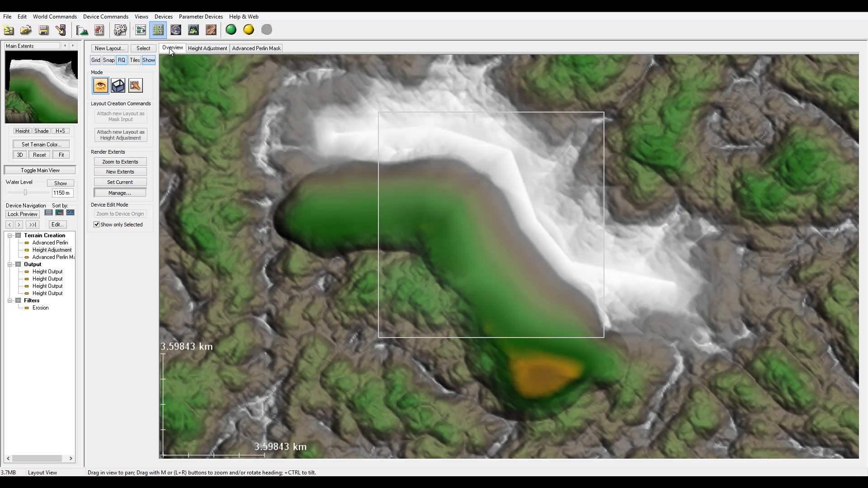
{"action": "left_click", "coordinate": [252, 47]}
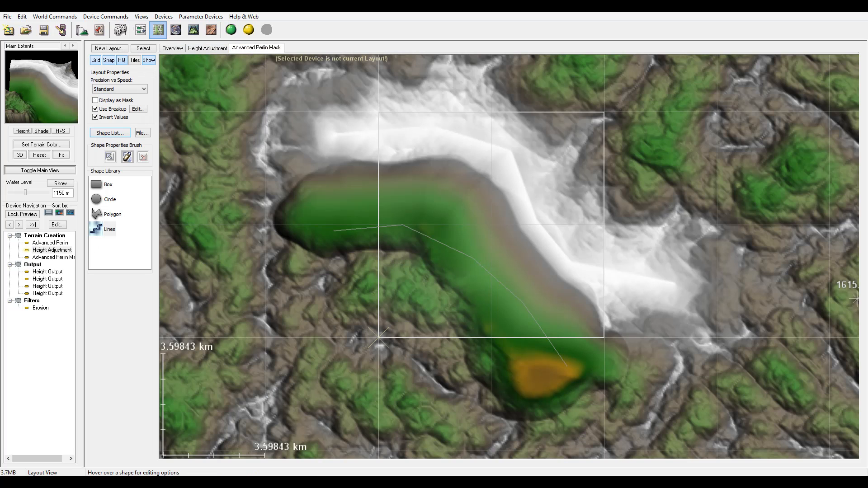
{"action": "left_click", "coordinate": [172, 48]}
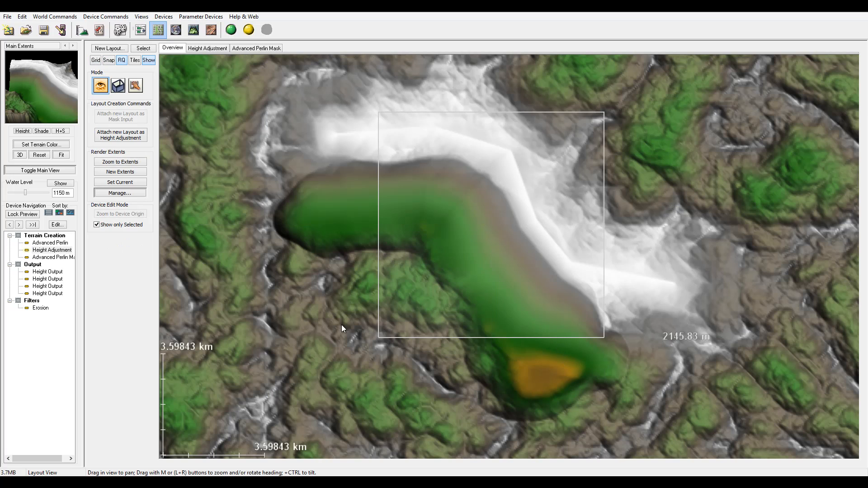
{"action": "left_click", "coordinate": [121, 134]}
Step: Draw a circle in the new Height Adjustment layout over the valley's bend and shift it toward the white ridge
{"action": "left_click", "coordinate": [109, 199]}
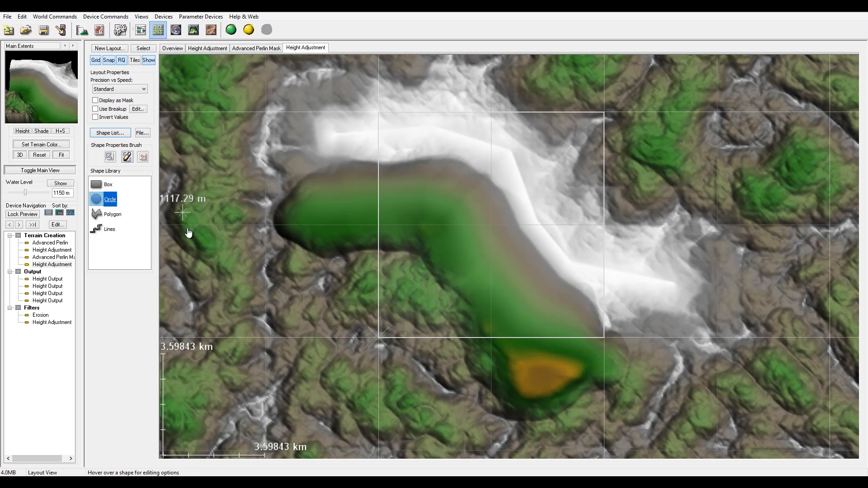
{"action": "left_click_drag", "start_coordinate": [439, 229], "coordinate": [467, 236]}
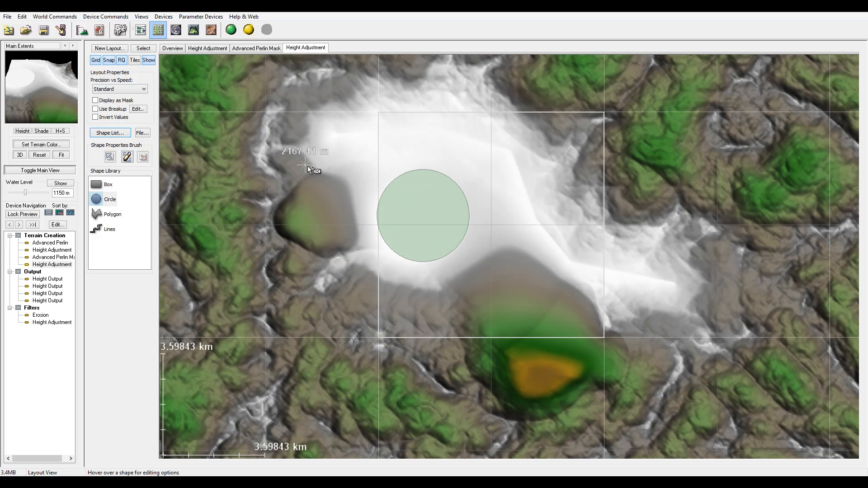
{"action": "left_click_drag", "start_coordinate": [421, 201], "coordinate": [453, 188]}
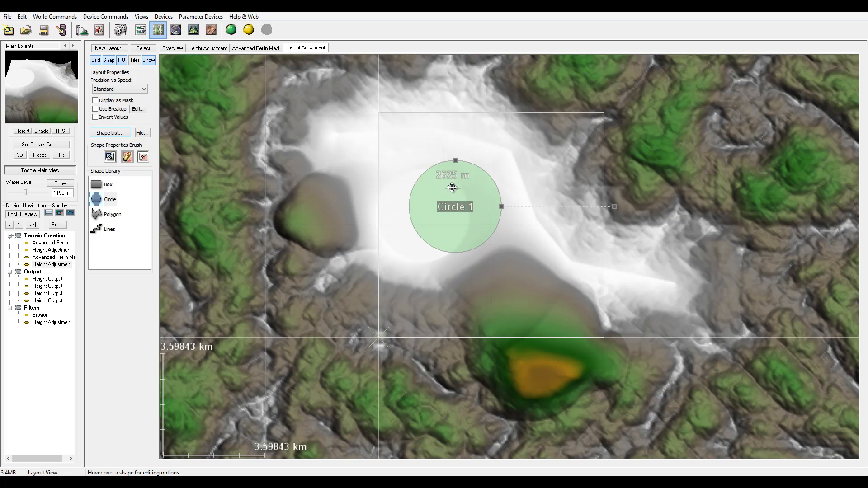
Step: Reduce the circle's size and falloff distance and reposition it against the ridge's inner edge
{"action": "left_click_drag", "start_coordinate": [615, 203], "coordinate": [578, 203]}
{"action": "mouse_move", "coordinate": [459, 187]}
{"action": "left_mouse_down"}
{"action": "mouse_move", "coordinate": [453, 179]}
{"action": "mouse_move", "coordinate": [480, 196]}
{"action": "mouse_move", "coordinate": [453, 199]}
{"action": "mouse_move", "coordinate": [462, 199]}
{"action": "left_mouse_up"}
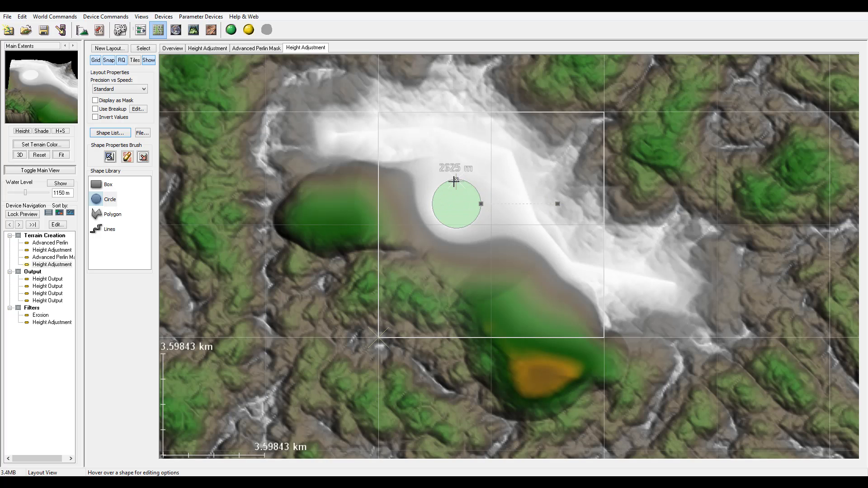
{"action": "mouse_move", "coordinate": [480, 204]}
{"action": "left_mouse_down"}
{"action": "mouse_move", "coordinate": [462, 203]}
{"action": "mouse_move", "coordinate": [486, 204]}
{"action": "left_mouse_up"}
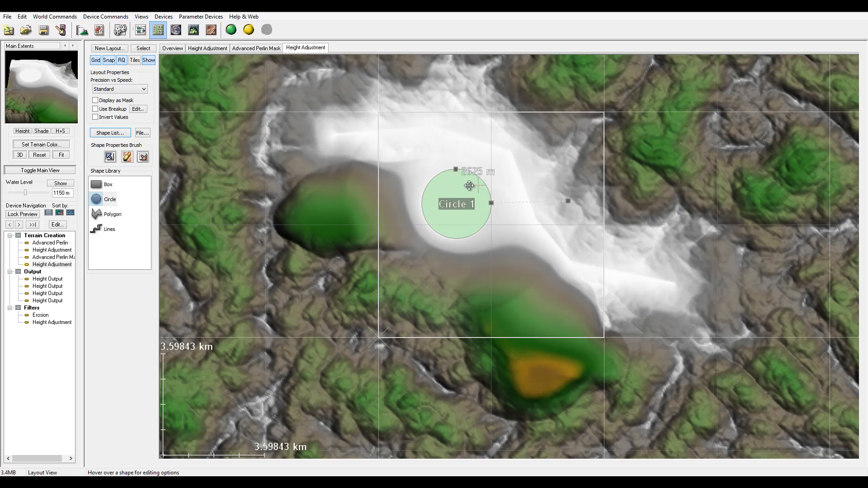
{"action": "left_click_drag", "start_coordinate": [461, 198], "coordinate": [460, 189]}
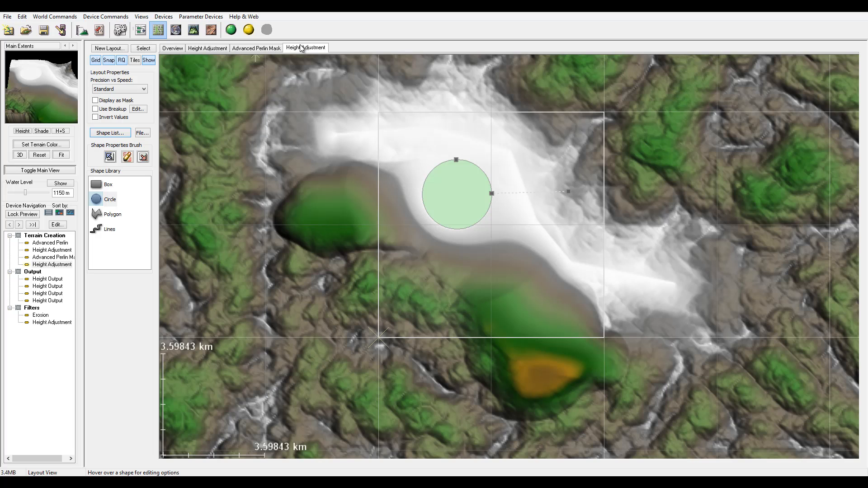
Step: Shift the Height Adjustment circle up onto the white ridge and set its default height value to 2047.5 m
{"action": "double_click", "coordinate": [457, 193]}
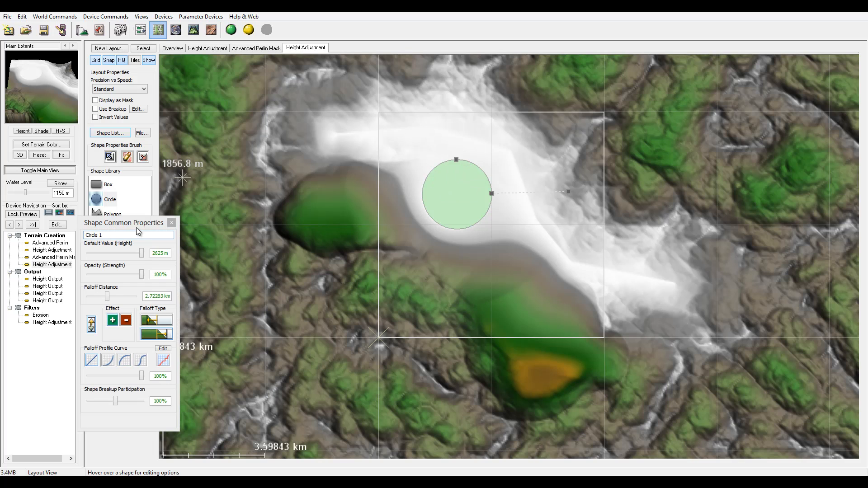
{"action": "left_click_drag", "start_coordinate": [138, 225], "coordinate": [177, 197]}
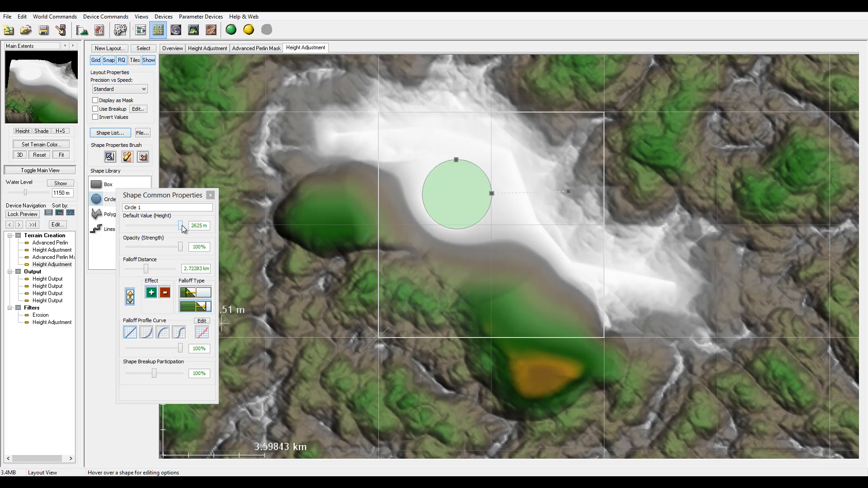
{"action": "left_click_drag", "start_coordinate": [183, 228], "coordinate": [159, 227]}
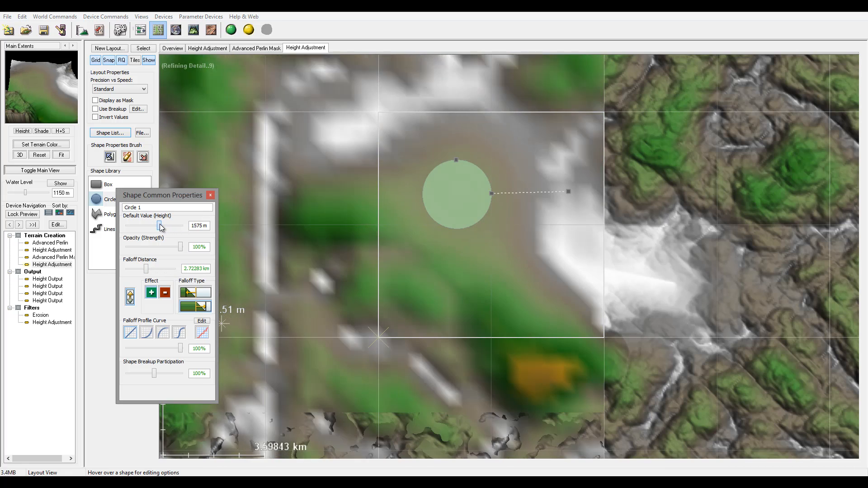
{"action": "left_click_drag", "start_coordinate": [462, 190], "coordinate": [483, 170]}
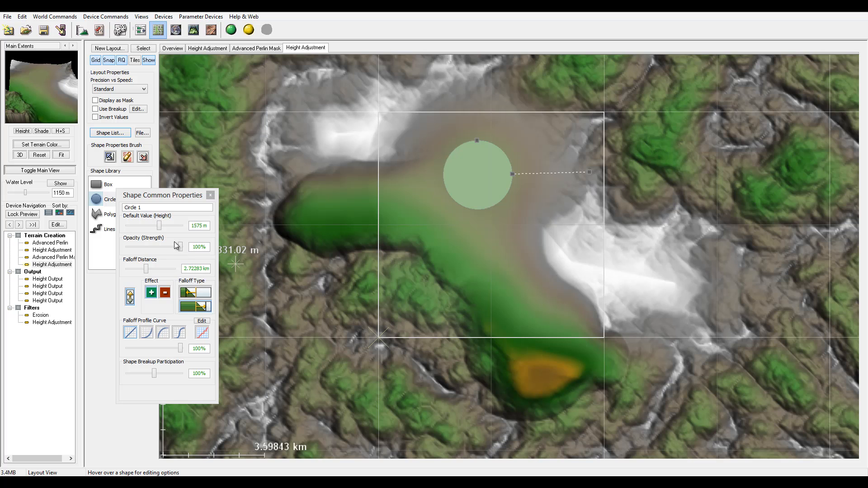
{"action": "left_click_drag", "start_coordinate": [160, 229], "coordinate": [170, 230]}
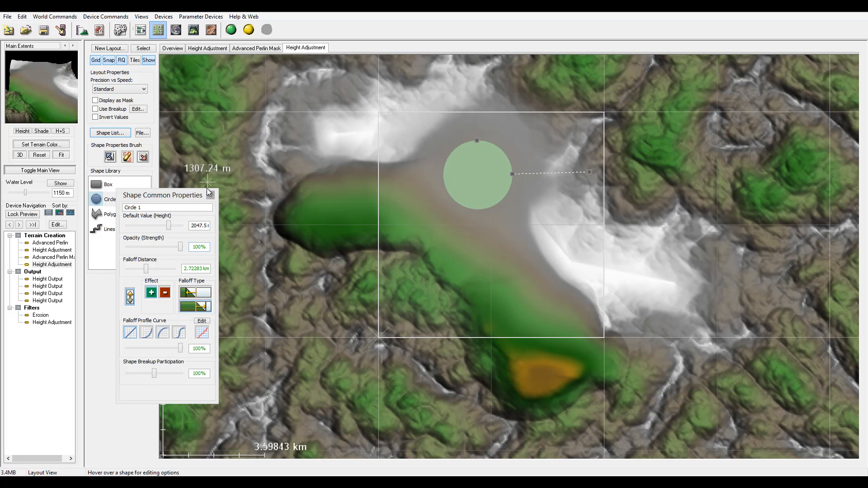
Step: Enable breakup for the Height Adjustment layout and review its fractal breakup settings without changing them
{"action": "left_click", "coordinate": [95, 109]}
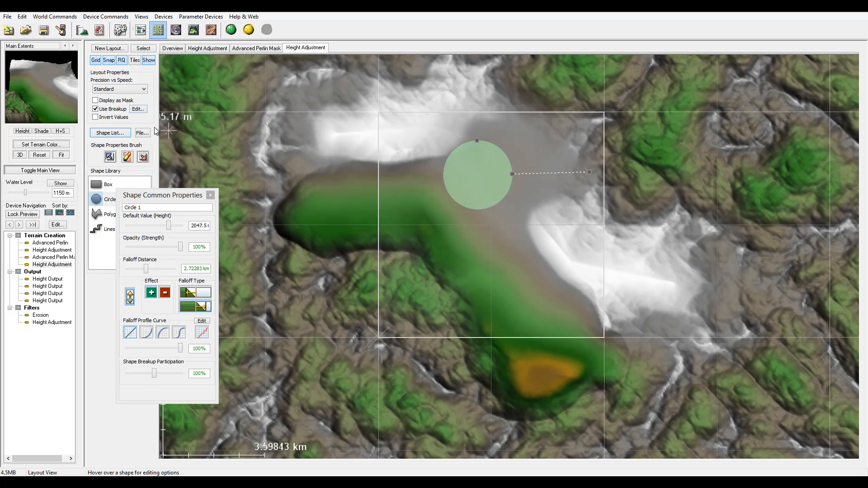
{"action": "left_click", "coordinate": [138, 110]}
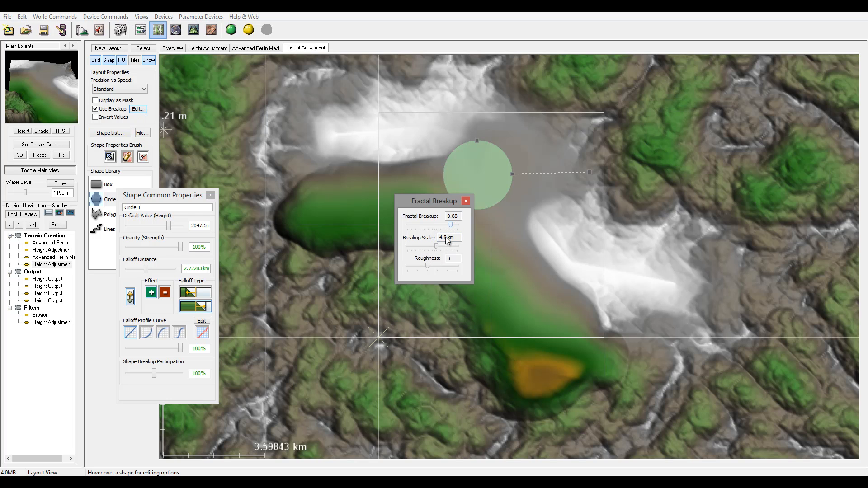
{"action": "left_click", "coordinate": [466, 202]}
Step: Set the circle's shape breakup participation to 87% and move the circle back to the ridge's inner edge
{"action": "left_click_drag", "start_coordinate": [154, 375], "coordinate": [148, 375]}
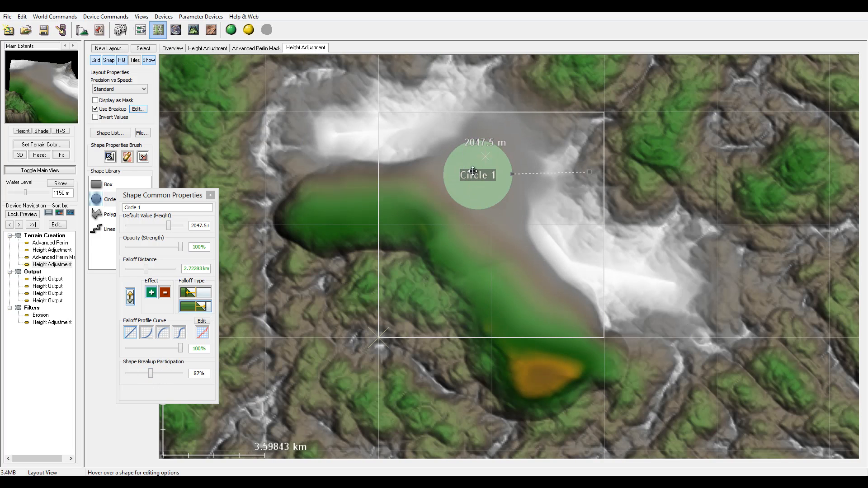
{"action": "left_click_drag", "start_coordinate": [472, 171], "coordinate": [469, 188]}
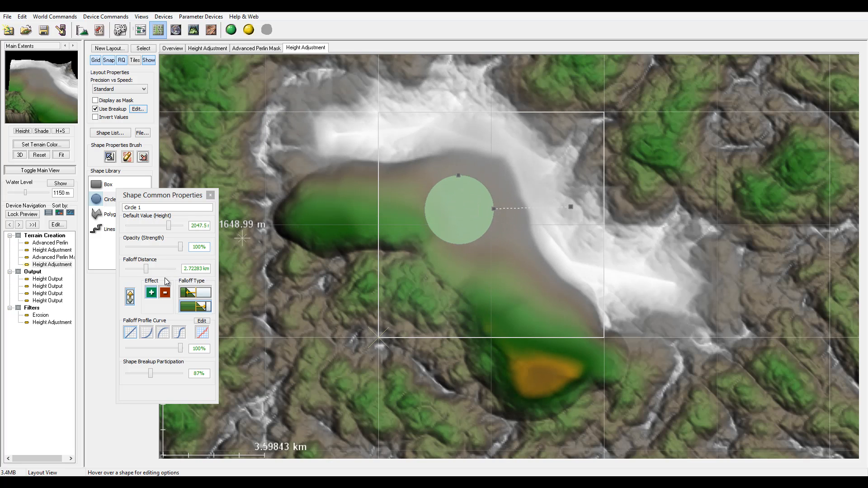
{"action": "left_click", "coordinate": [210, 195]}
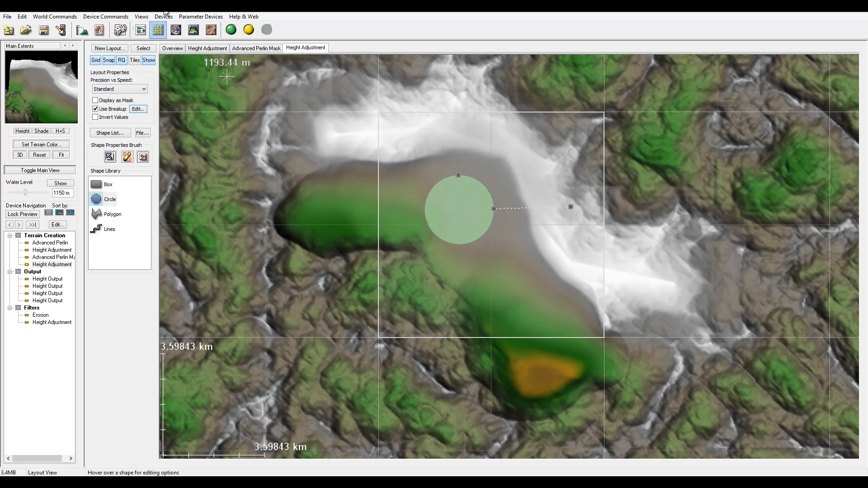
Step: Inspect the shape of the ridge and the circle's height adjustment in the 3D view from a rotated angle
{"action": "left_click", "coordinate": [193, 29]}
{"action": "right_click_drag", "start_coordinate": [363, 239], "coordinate": [409, 203]}
{"action": "left_click_drag", "start_coordinate": [399, 267], "coordinate": [575, 297]}
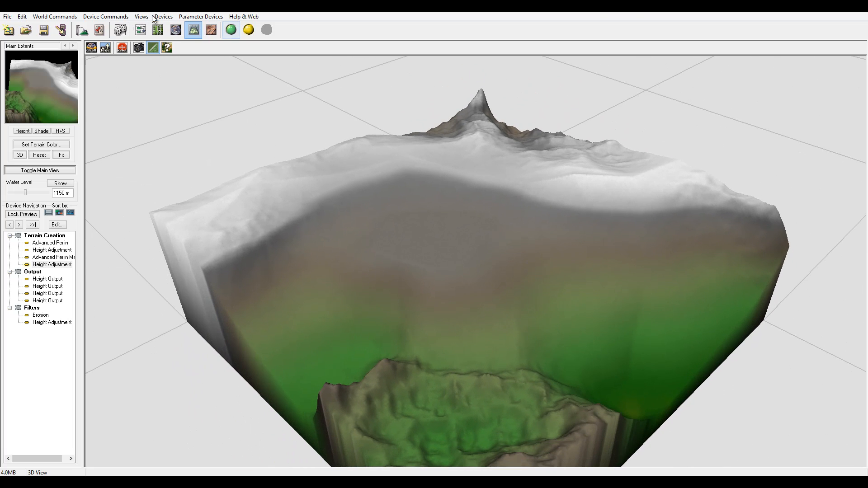
Step: Rearrange the Advanced Perlin, its mask and both Height Adjustment generators in the device network so they sit spaced apart within the Terrain Creation group
{"action": "left_click", "coordinate": [141, 30]}
{"action": "left_click_drag", "start_coordinate": [367, 312], "coordinate": [353, 240]}
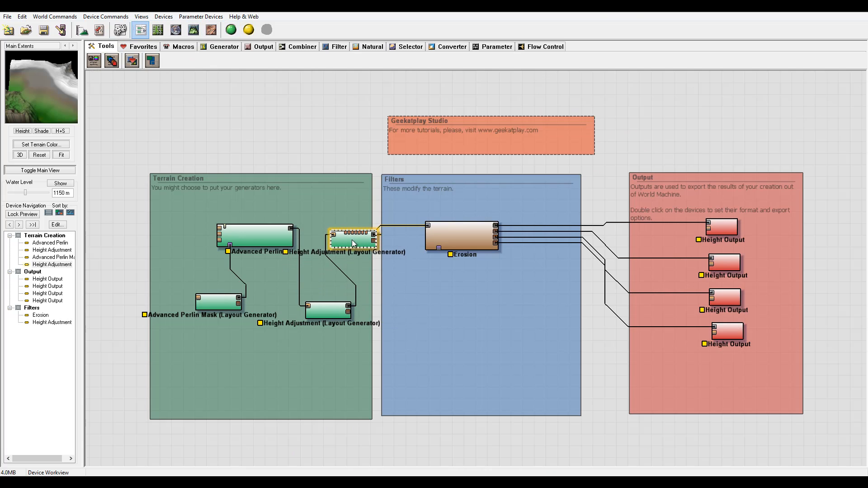
{"action": "left_click_drag", "start_coordinate": [323, 311], "coordinate": [316, 311]}
{"action": "left_click_drag", "start_coordinate": [216, 308], "coordinate": [179, 314]}
{"action": "left_click_drag", "start_coordinate": [272, 234], "coordinate": [220, 218]}
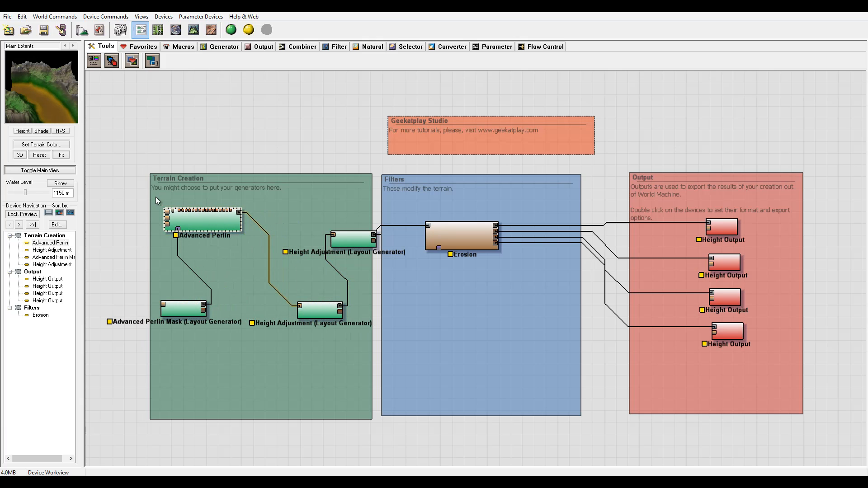
{"action": "left_click_drag", "start_coordinate": [314, 315], "coordinate": [280, 294]}
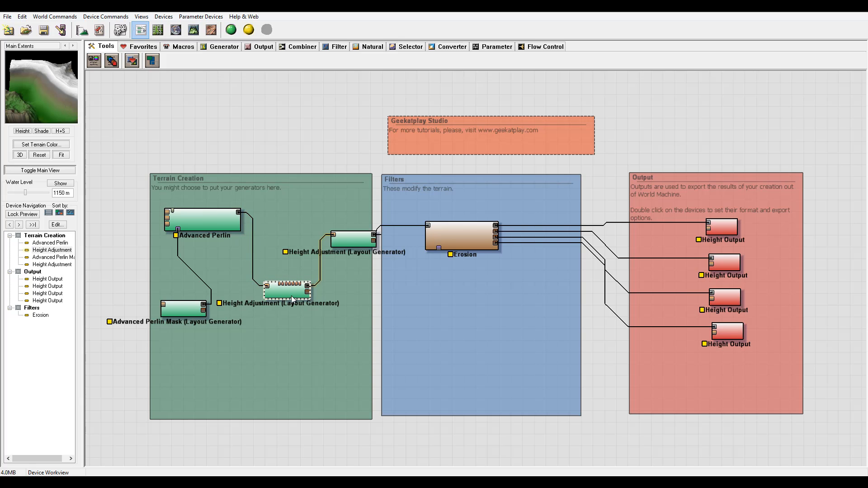
{"action": "left_click_drag", "start_coordinate": [357, 240], "coordinate": [339, 228]}
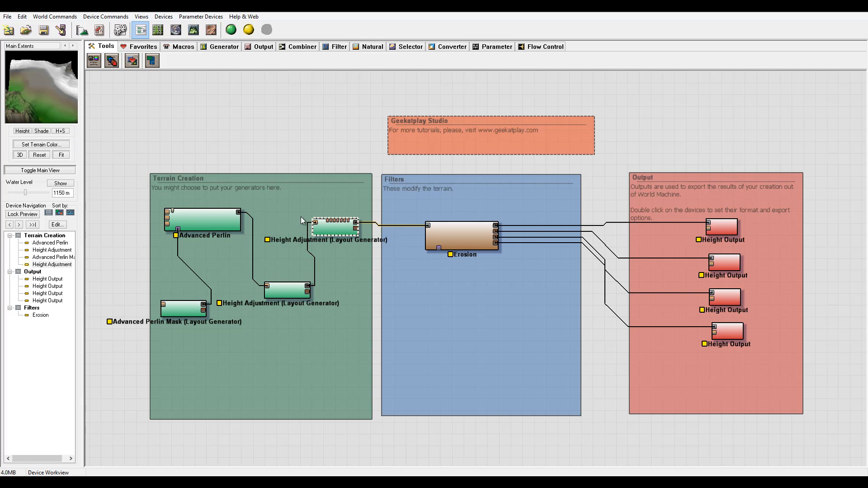
Step: Return to the second Height Adjustment layout and move its circle toward the ridge's inner slope
{"action": "left_click", "coordinate": [158, 30]}
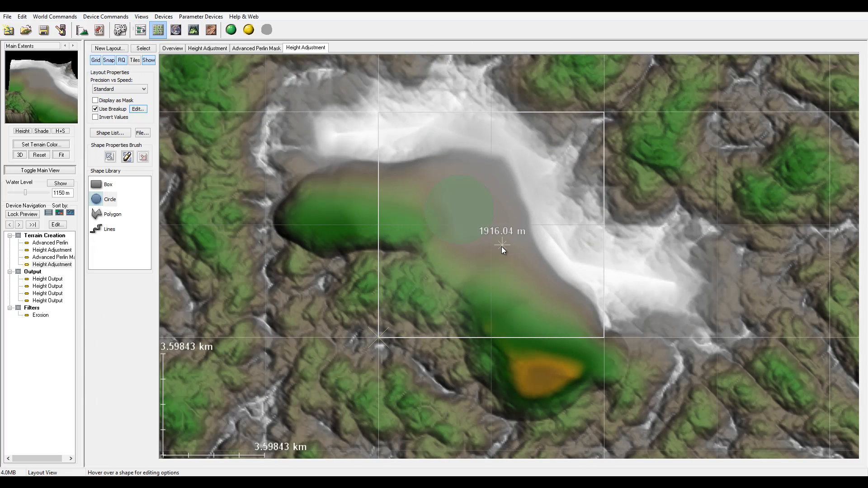
{"action": "middle_click_drag", "start_coordinate": [545, 248], "coordinate": [463, 250]}
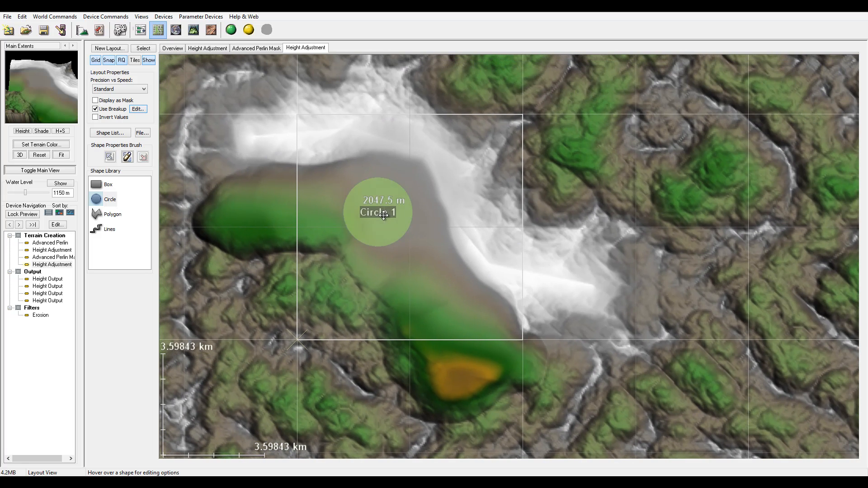
{"action": "left_click_drag", "start_coordinate": [384, 214], "coordinate": [433, 224]}
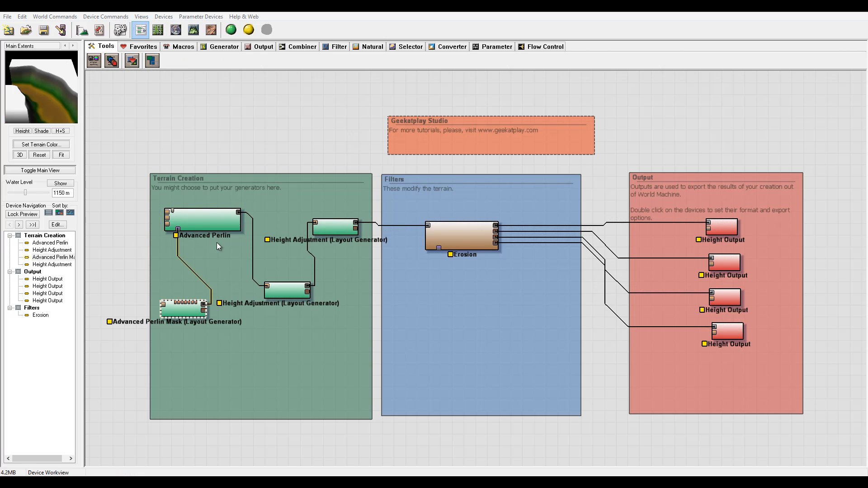
Step: Duplicate the Advanced Perlin Mask layout generator and connect the copy's primary output to Advanced Perlin's mask input
{"action": "left_click_drag", "start_coordinate": [217, 243], "coordinate": [223, 242]}
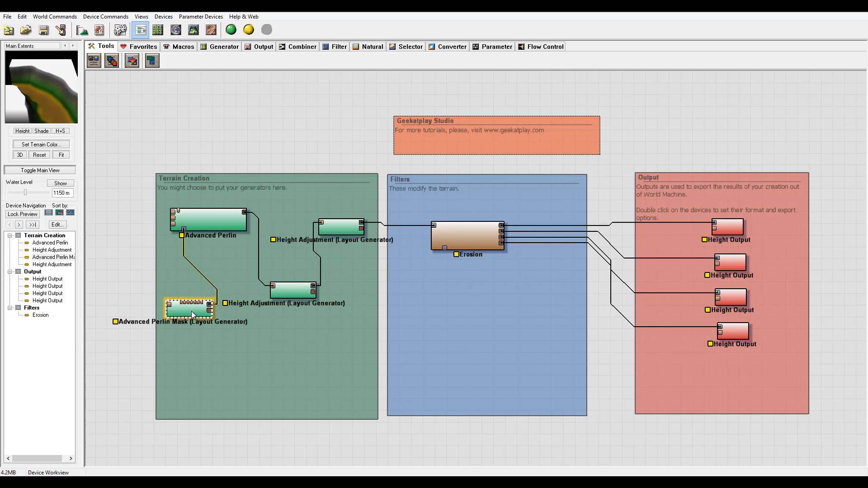
{"action": "key", "text": "ctrl+v"}
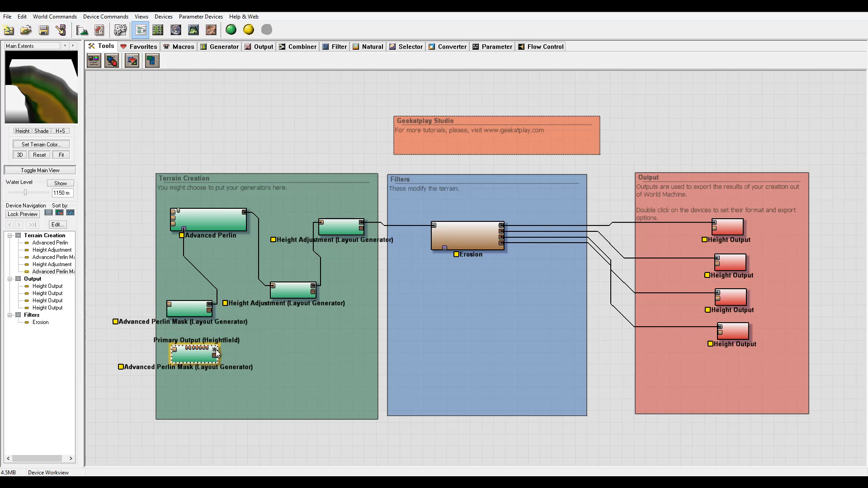
{"action": "left_click_drag", "start_coordinate": [216, 351], "coordinate": [234, 352]}
{"action": "left_click", "coordinate": [234, 352]}
{"action": "left_click_drag", "start_coordinate": [280, 331], "coordinate": [186, 232]}
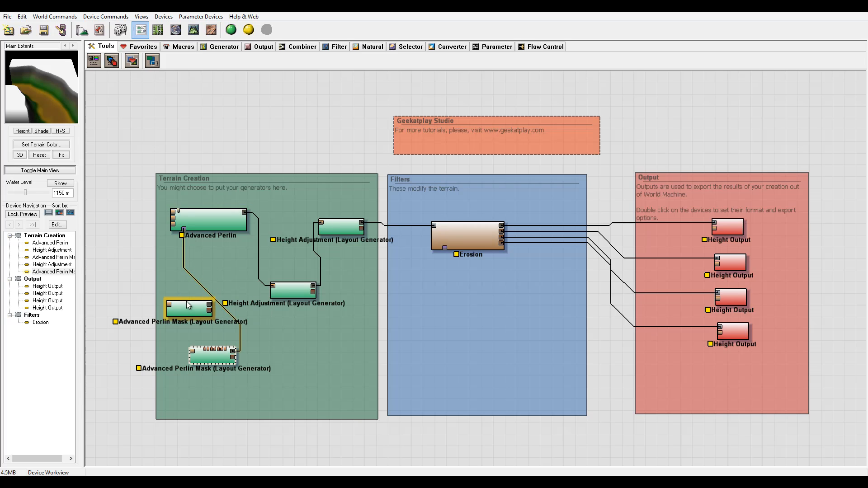
Step: Place the original Advanced Perlin Mask generator below the copy and connect its output to the copy's input
{"action": "left_click_drag", "start_coordinate": [187, 310], "coordinate": [281, 352]}
{"action": "left_click_drag", "start_coordinate": [217, 358], "coordinate": [188, 286]}
{"action": "left_click_drag", "start_coordinate": [279, 340], "coordinate": [185, 280]}
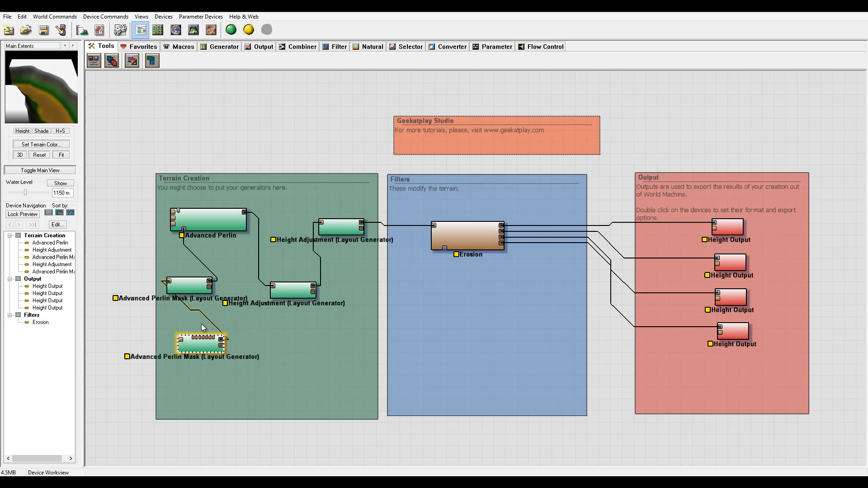
Step: Check the copied mask's layout, and delete the line shape from the original Advanced Perlin Mask layout
{"action": "left_click", "coordinate": [194, 288]}
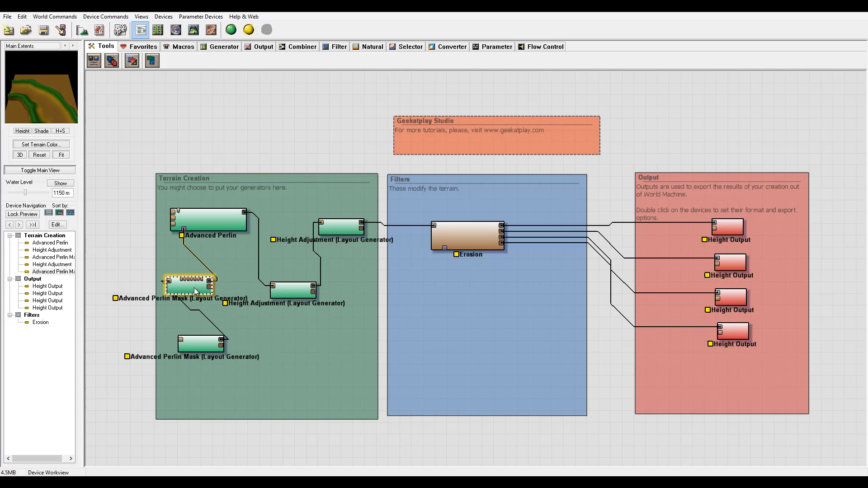
{"action": "double_click", "coordinate": [194, 287]}
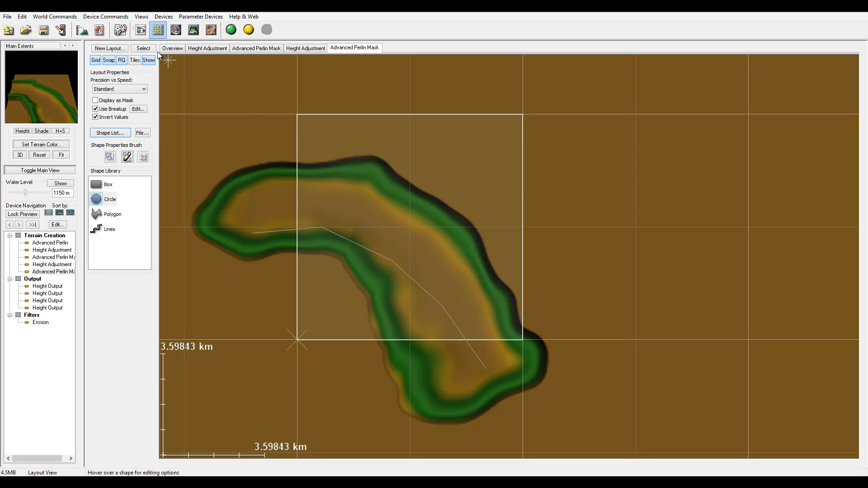
{"action": "left_click", "coordinate": [141, 31]}
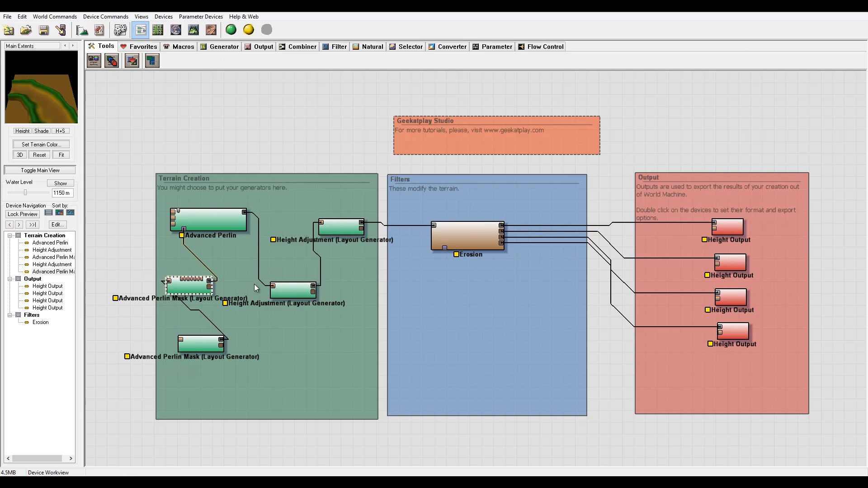
{"action": "double_click", "coordinate": [199, 347]}
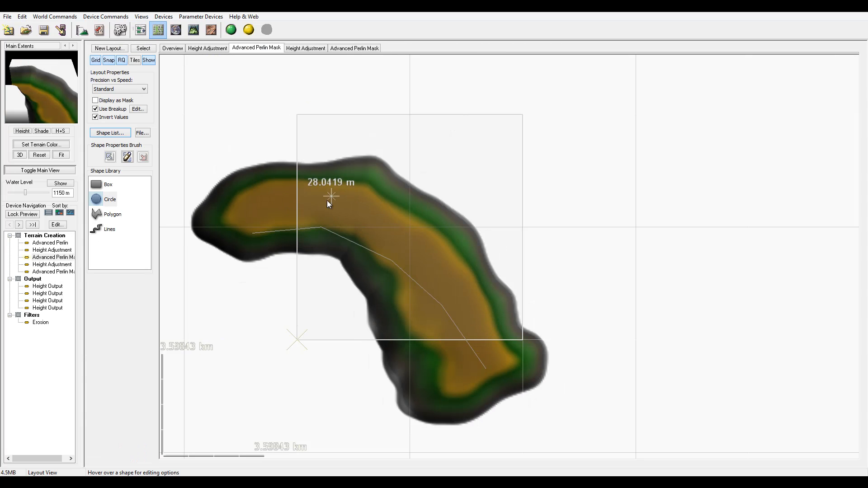
{"action": "left_click", "coordinate": [321, 226]}
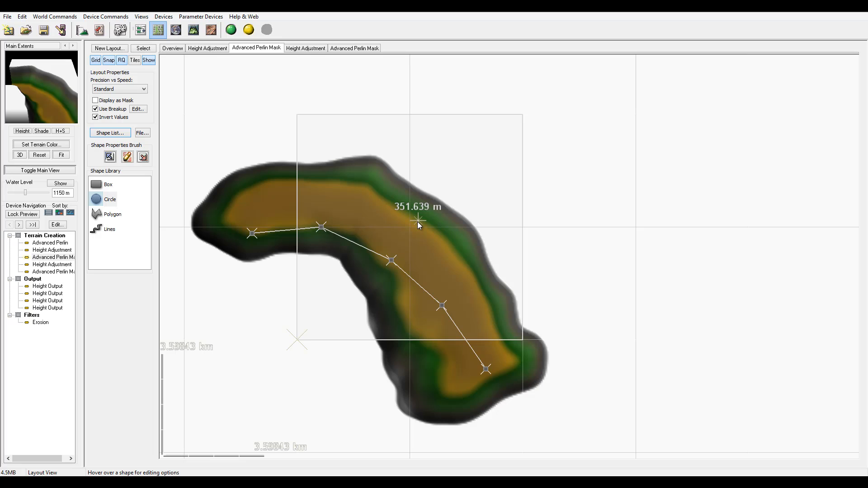
{"action": "key", "text": "Delete"}
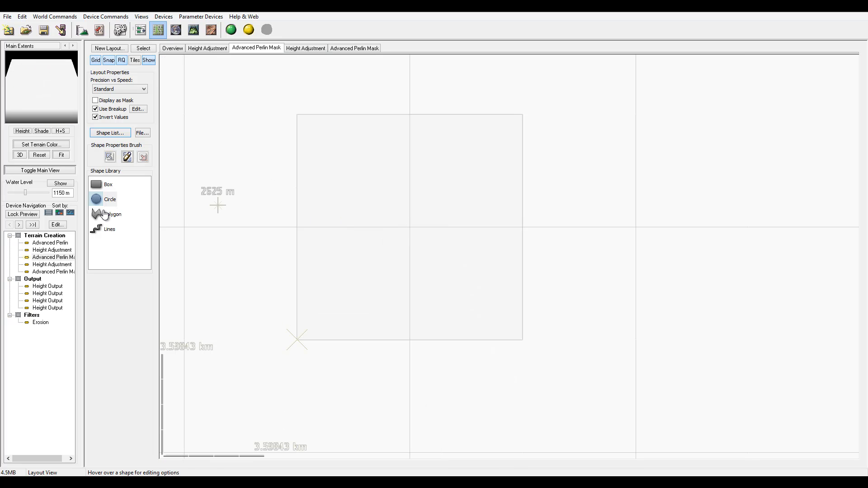
Step: Draw a large circle in the emptied Advanced Perlin Mask layout and center it on the main extents square
{"action": "left_click", "coordinate": [98, 201]}
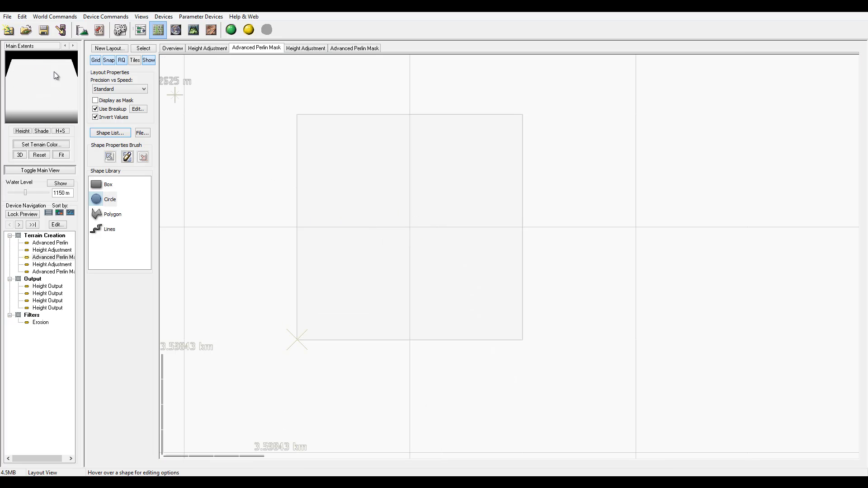
{"action": "left_click_drag", "start_coordinate": [377, 180], "coordinate": [477, 236]}
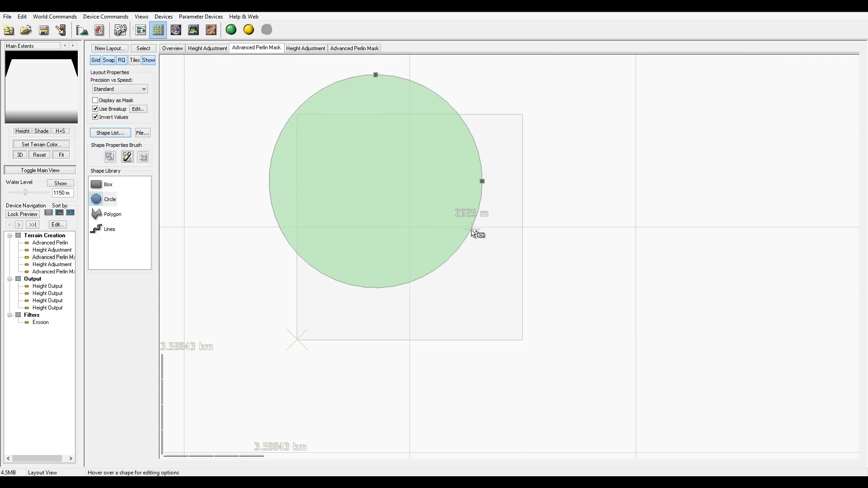
{"action": "left_click_drag", "start_coordinate": [382, 160], "coordinate": [409, 201]}
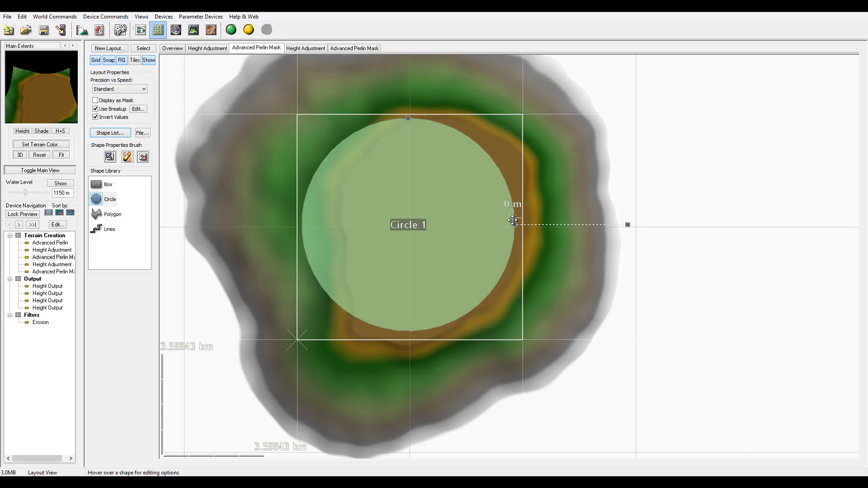
Step: Shrink the mask circle to about half the extents' width with a wider falloff, and preview the chained copy of the mask
{"action": "left_click_drag", "start_coordinate": [515, 225], "coordinate": [484, 225]}
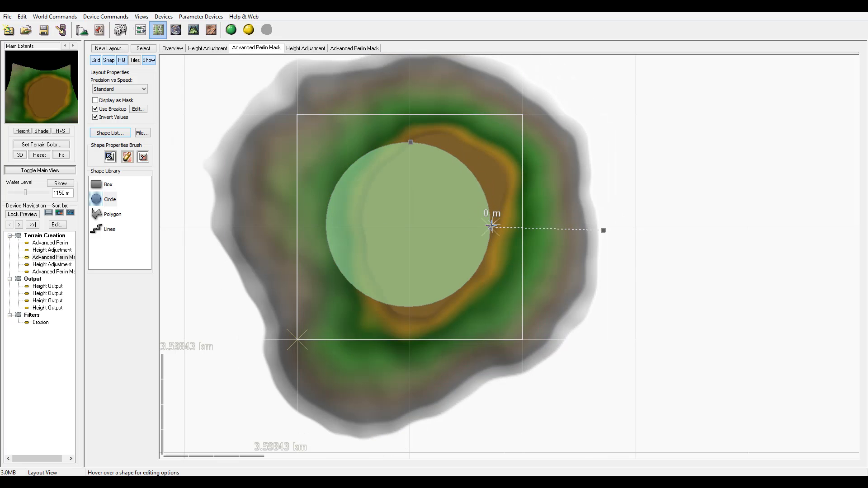
{"action": "left_click_drag", "start_coordinate": [598, 231], "coordinate": [618, 231]}
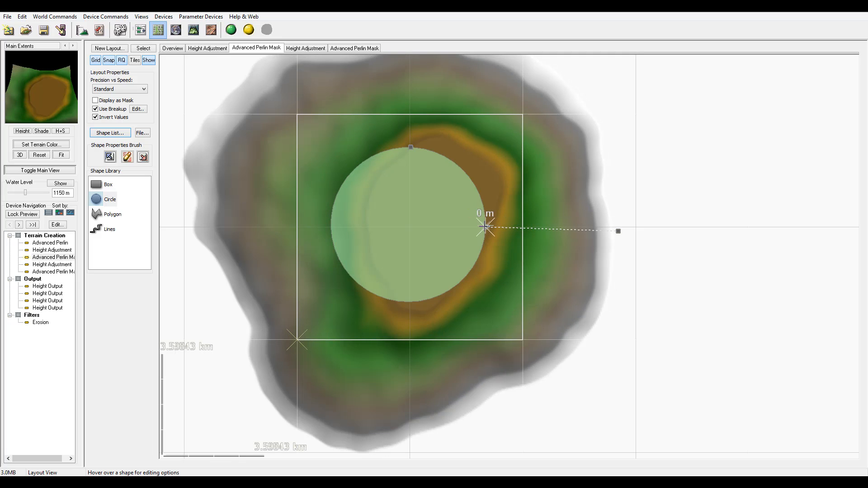
{"action": "left_click_drag", "start_coordinate": [488, 226], "coordinate": [464, 227]}
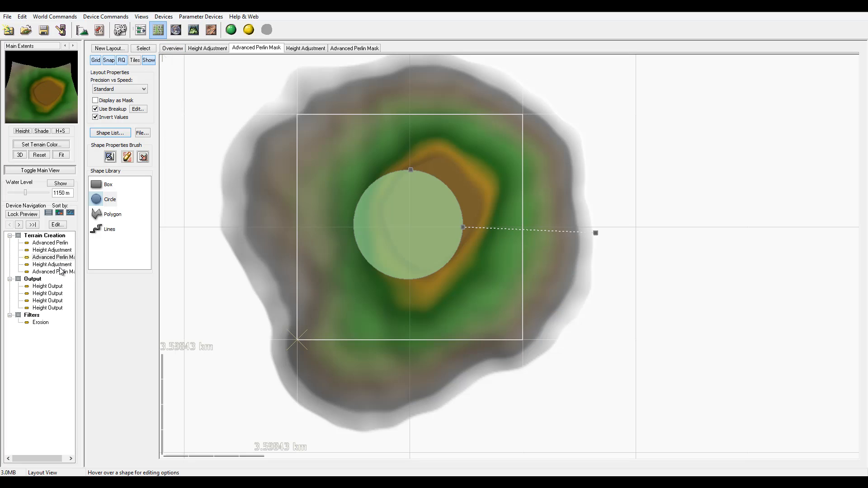
{"action": "left_click", "coordinate": [61, 271]}
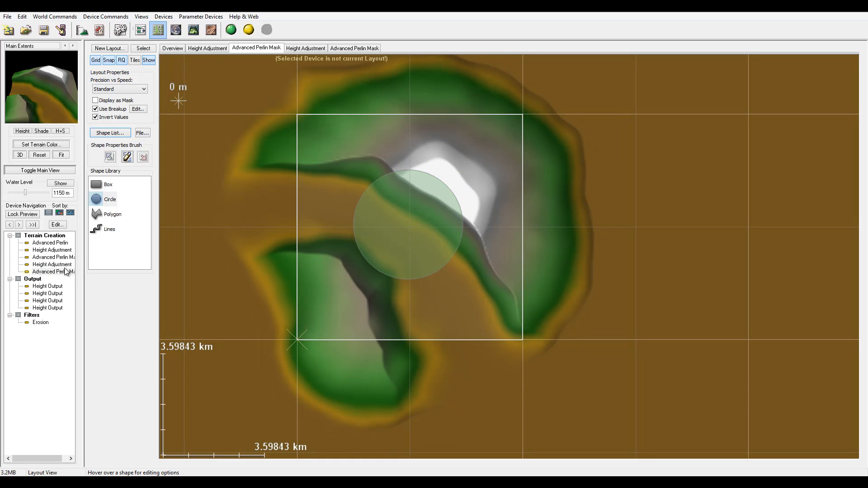
Step: Preview the second Height Adjustment and the Advanced Perlin Mask, and inspect the circle mask's shape in the 3D view
{"action": "left_click", "coordinate": [63, 265]}
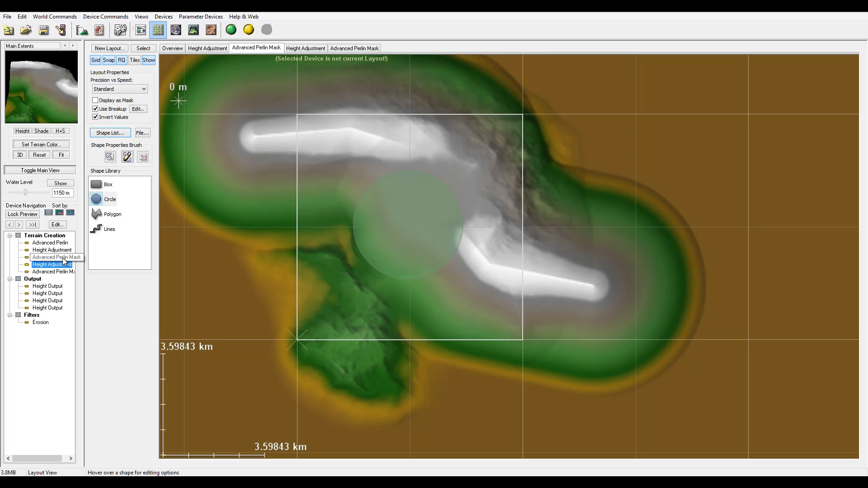
{"action": "left_click", "coordinate": [63, 257]}
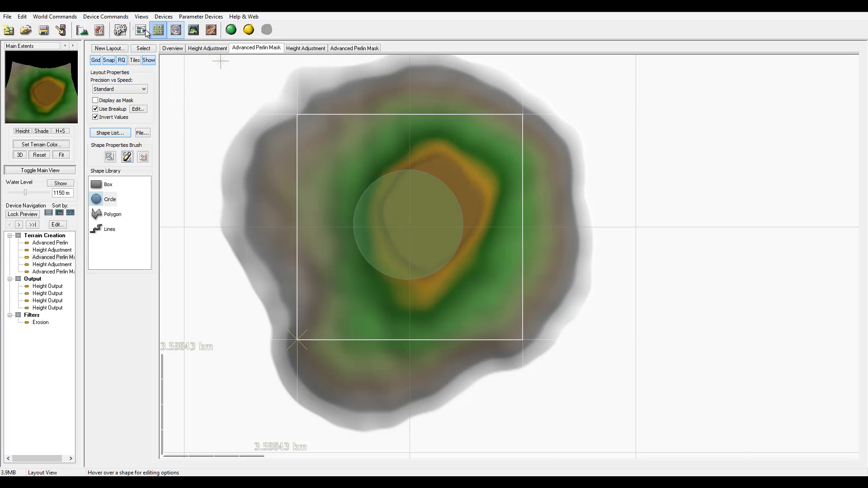
{"action": "left_click", "coordinate": [194, 30]}
{"action": "scroll", "coordinate": [487, 259], "scroll_direction": "up", "scroll_amount": 5}
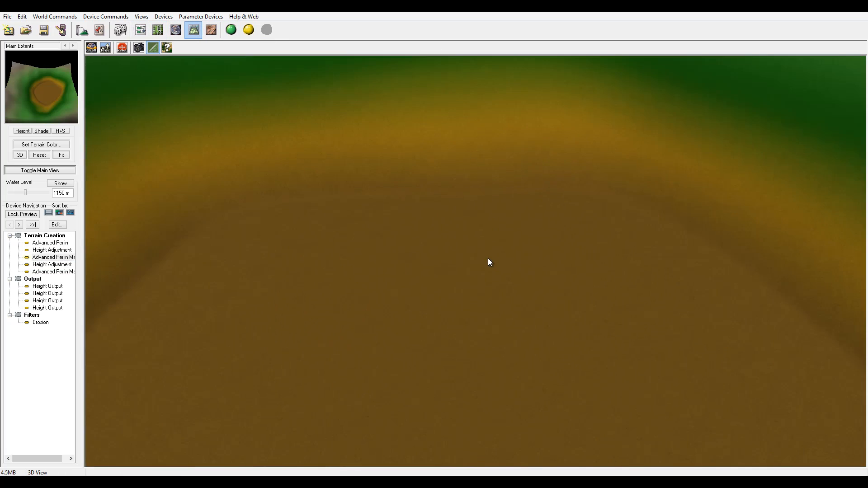
{"action": "scroll", "coordinate": [488, 259], "scroll_direction": "down", "scroll_amount": 5}
{"action": "left_click_drag", "start_coordinate": [487, 259], "coordinate": [497, 130]}
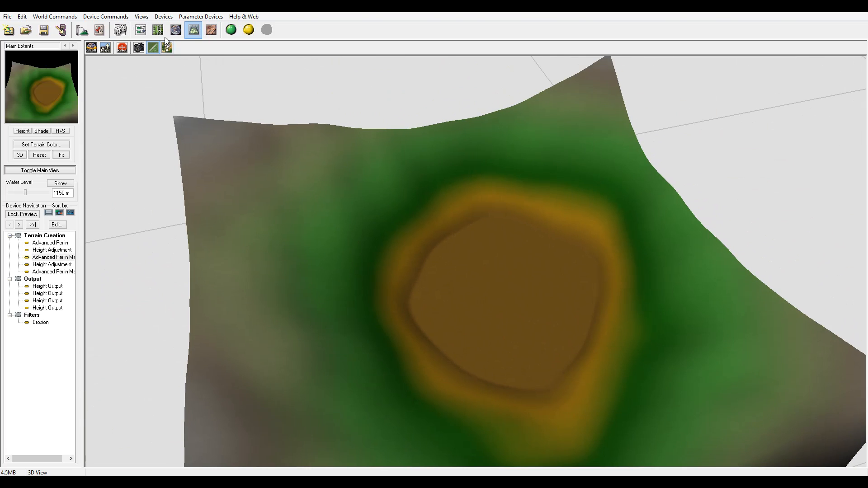
Step: Remove the circle mask generator and move the remaining Advanced Perlin Mask up just below the Advanced Perlin device
{"action": "left_click", "coordinate": [141, 30]}
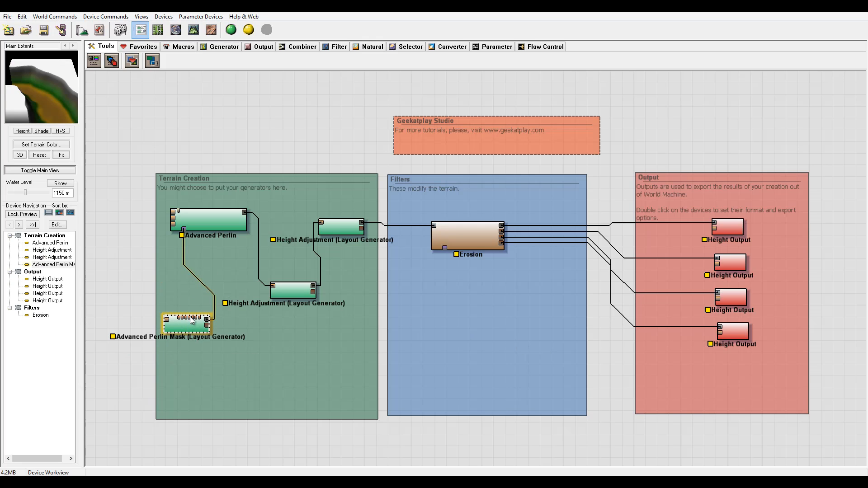
{"action": "left_click_drag", "start_coordinate": [188, 324], "coordinate": [192, 285]}
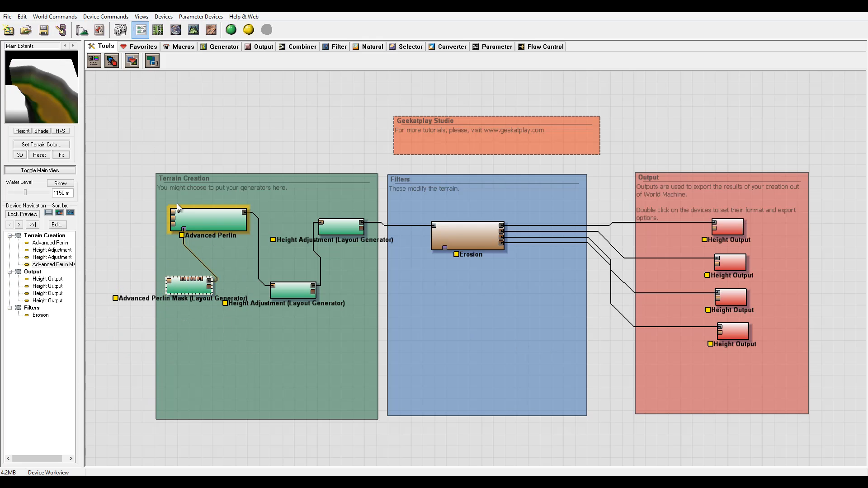
Step: Set the Erosion device's method to Standard Erosion and enable its geological-time enhancement
{"action": "left_click", "coordinate": [462, 240]}
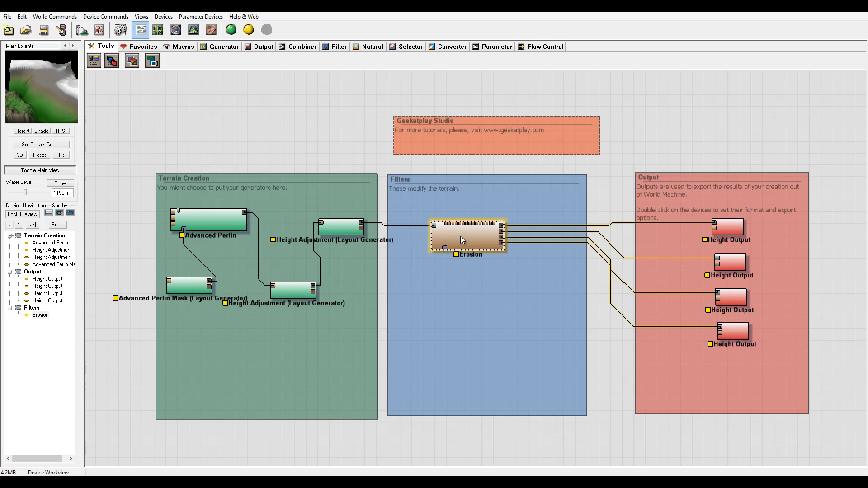
{"action": "double_click", "coordinate": [461, 236]}
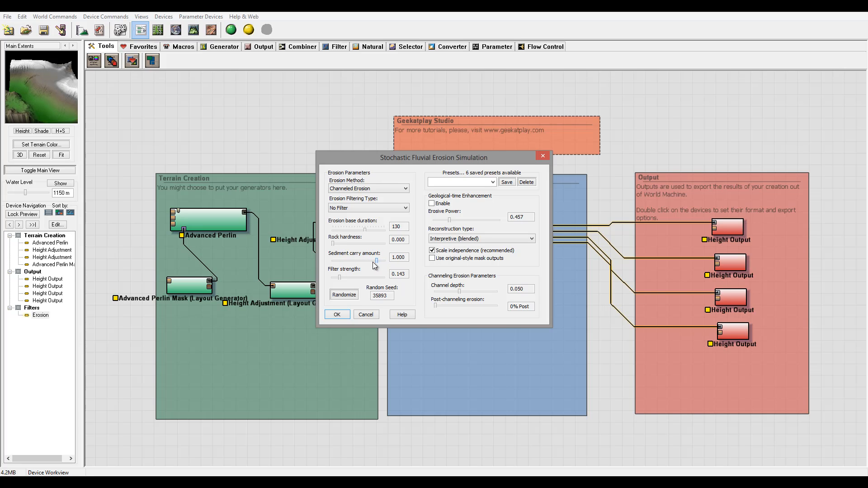
{"action": "left_click", "coordinate": [367, 189]}
{"action": "left_click", "coordinate": [351, 197]}
{"action": "left_click", "coordinate": [432, 204]}
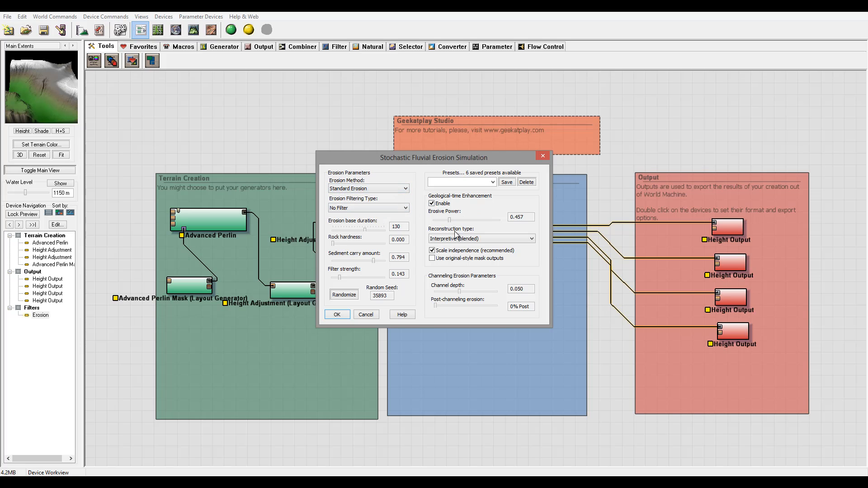
Step: Set erosive power to 0.230, base duration to 150, sediment carry amount to 0.413 and filter strength to 0.000 for the erosion
{"action": "left_click_drag", "start_coordinate": [451, 223], "coordinate": [439, 222]}
{"action": "left_click", "coordinate": [449, 223]}
{"action": "left_click_drag", "start_coordinate": [341, 279], "coordinate": [358, 282]}
{"action": "left_click_drag", "start_coordinate": [372, 262], "coordinate": [353, 259]}
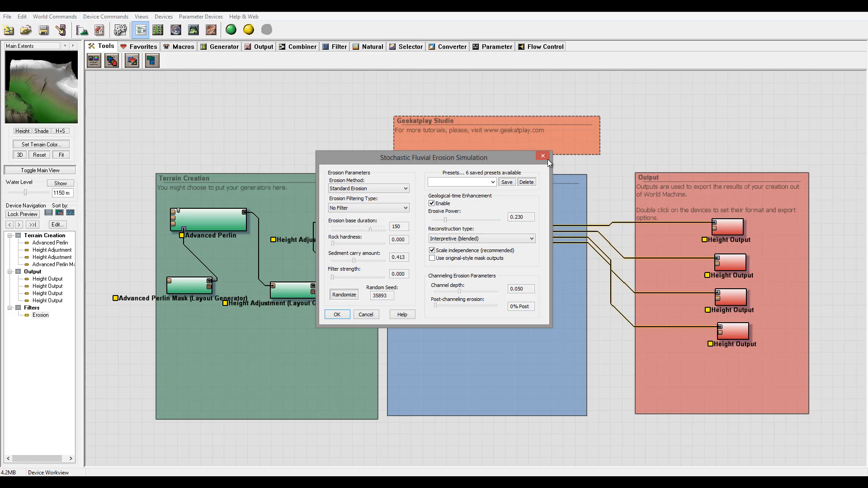
{"action": "left_click", "coordinate": [337, 315]}
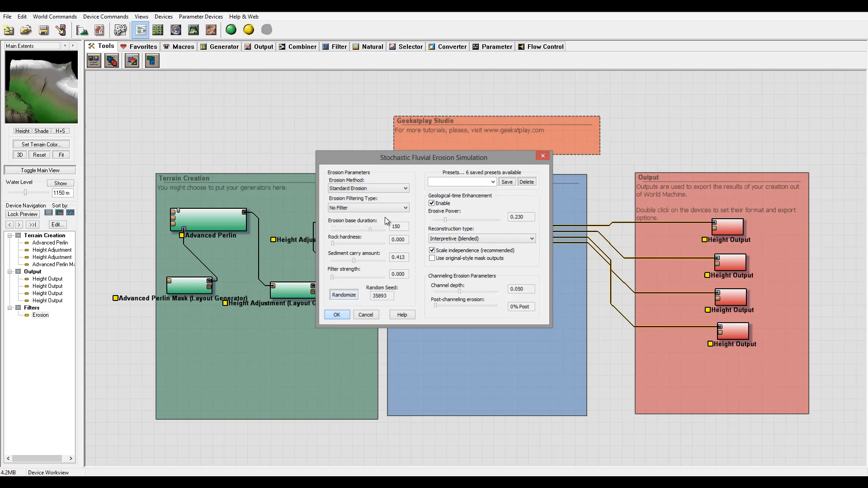
Step: Build the terrain for the main extents and show the eroded result in the 3D view
{"action": "left_click", "coordinate": [233, 31]}
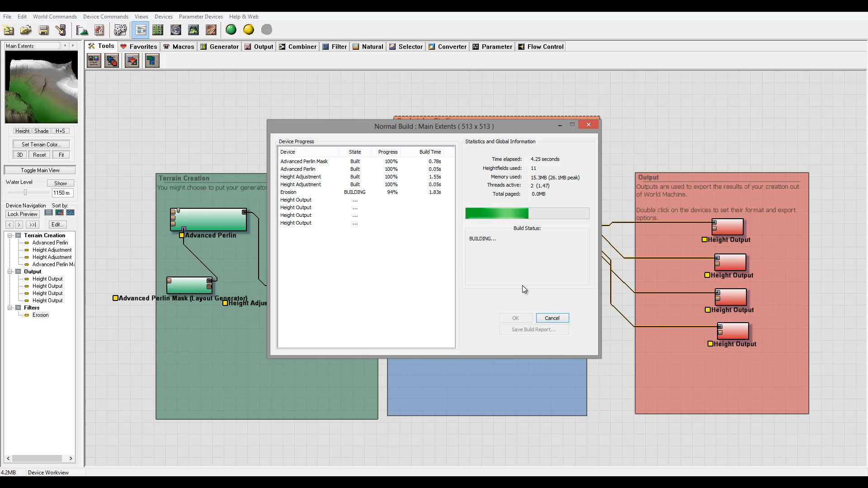
{"action": "left_click", "coordinate": [523, 320]}
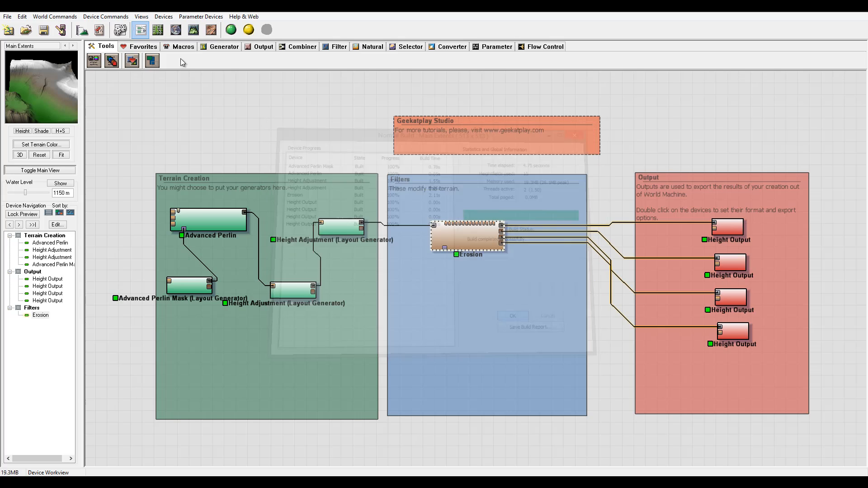
{"action": "left_click", "coordinate": [194, 30]}
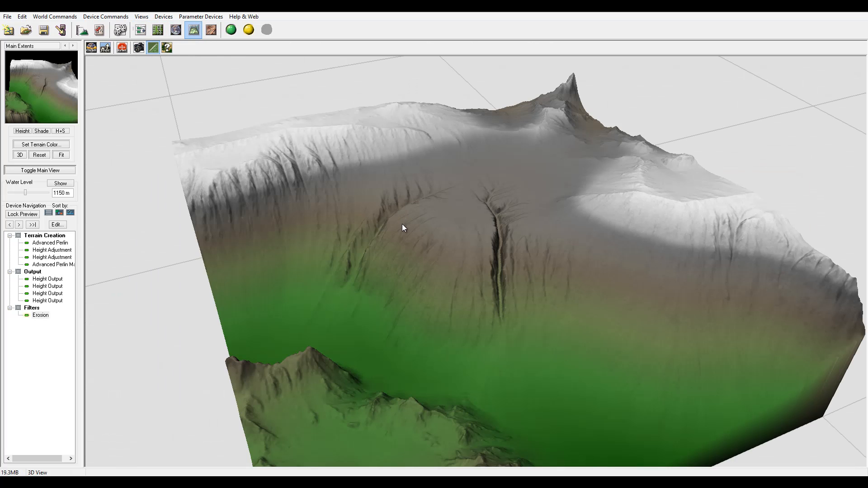
Step: Examine the built terrain's eroded slopes, gullies and valley from several sides
{"action": "left_click_drag", "start_coordinate": [368, 231], "coordinate": [510, 212]}
{"action": "left_click_drag", "start_coordinate": [525, 242], "coordinate": [325, 250]}
{"action": "left_click_drag", "start_coordinate": [288, 347], "coordinate": [482, 353]}
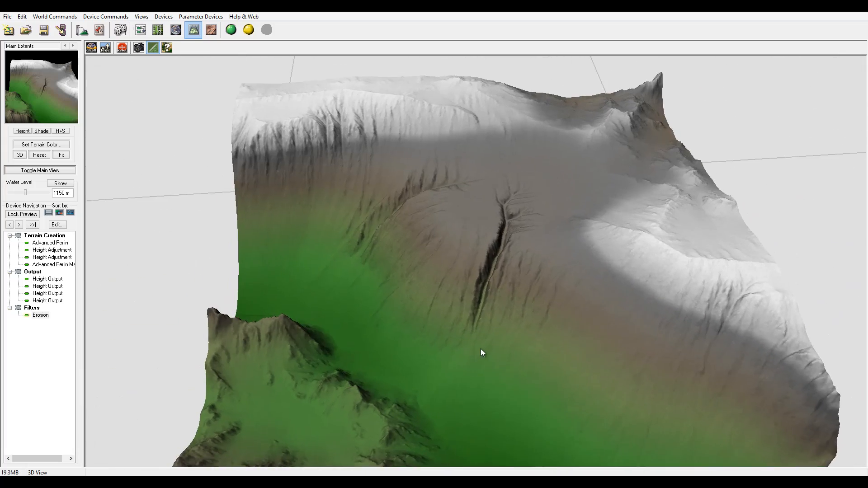
{"action": "left_click_drag", "start_coordinate": [508, 252], "coordinate": [434, 245]}
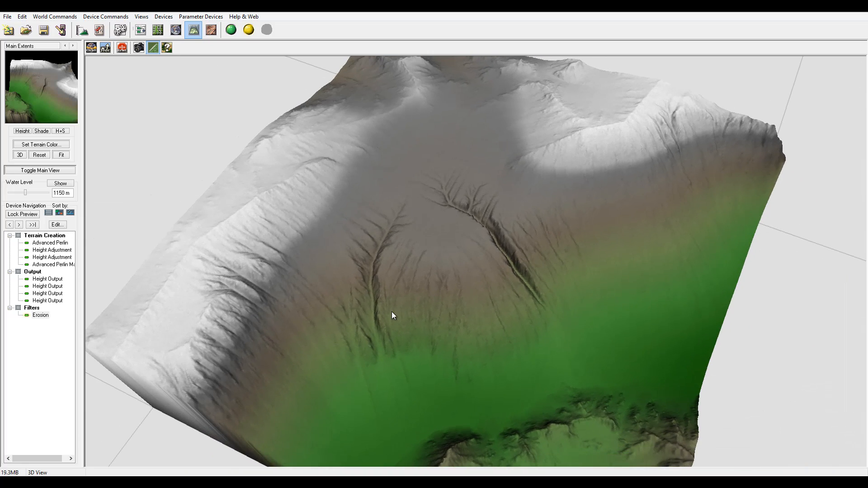
{"action": "left_click_drag", "start_coordinate": [392, 312], "coordinate": [399, 272]}
{"action": "left_click_drag", "start_coordinate": [488, 249], "coordinate": [595, 201]}
{"action": "scroll", "coordinate": [452, 198], "scroll_direction": "down", "scroll_amount": 5}
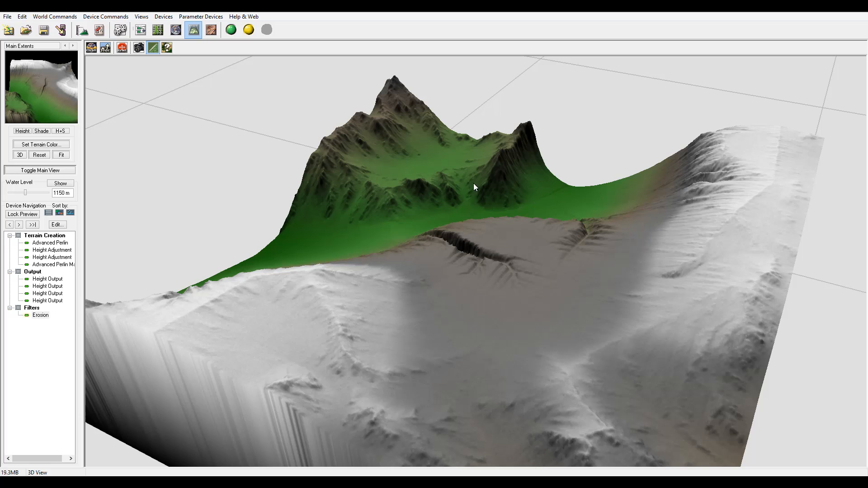
Step: Enlarge the main render extents in the layout overview to a bigger square enclosing the whole snowy ridge and valley
{"action": "left_click", "coordinate": [158, 31]}
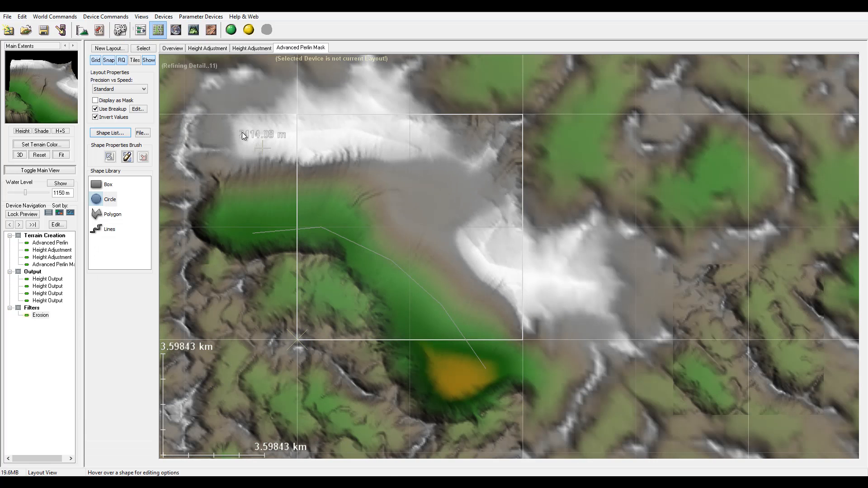
{"action": "left_click", "coordinate": [171, 49]}
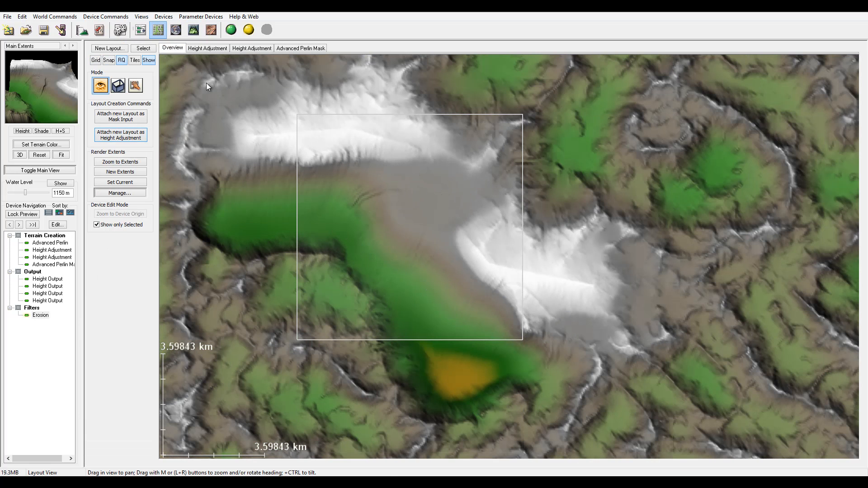
{"action": "left_click_drag", "start_coordinate": [382, 204], "coordinate": [449, 204]}
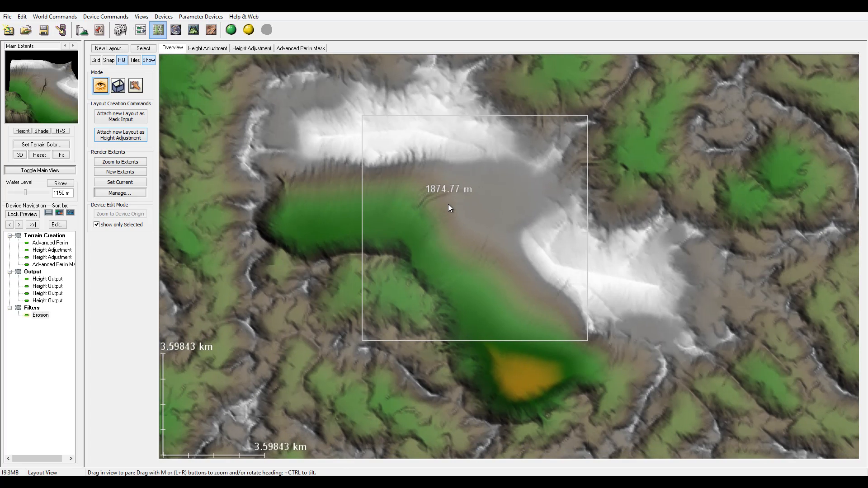
{"action": "scroll", "coordinate": [448, 204], "scroll_direction": "down", "scroll_amount": 5}
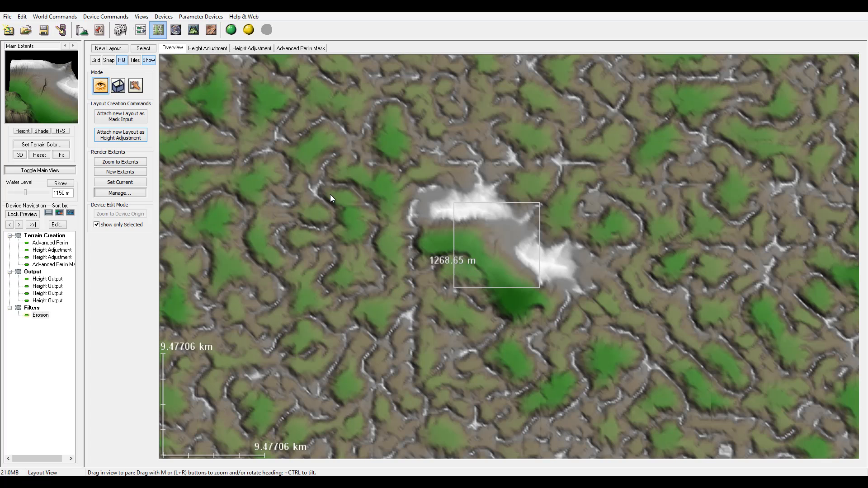
{"action": "left_click", "coordinate": [117, 89]}
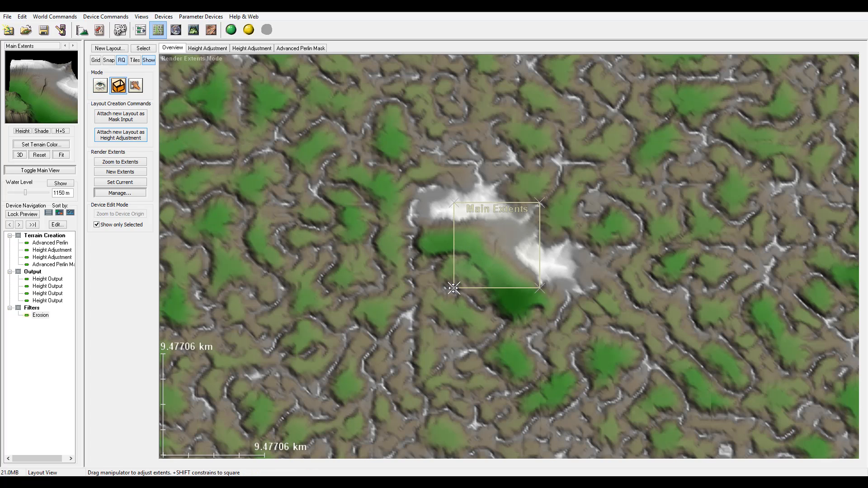
{"action": "left_click_drag", "start_coordinate": [454, 288], "coordinate": [400, 341]}
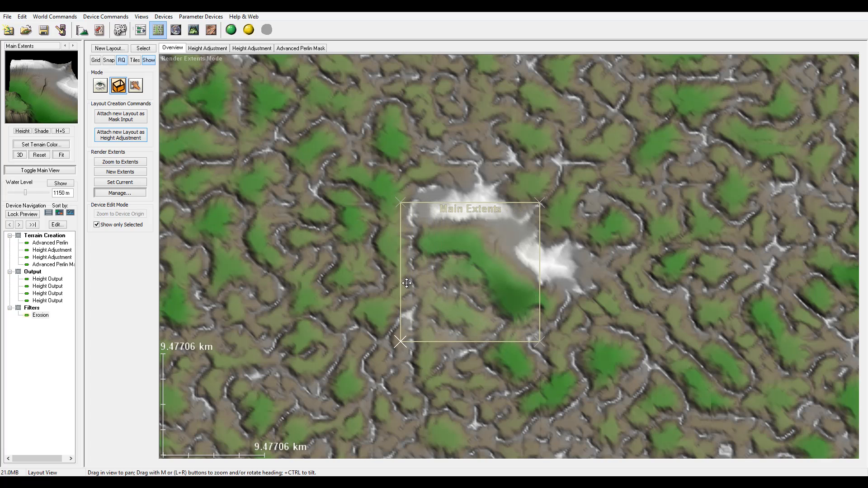
{"action": "left_click_drag", "start_coordinate": [400, 203], "coordinate": [384, 186]}
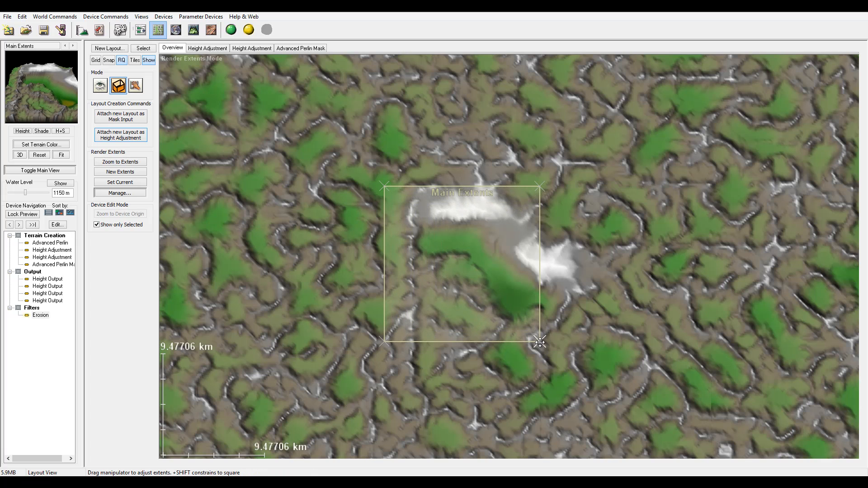
{"action": "left_click_drag", "start_coordinate": [540, 343], "coordinate": [589, 390]}
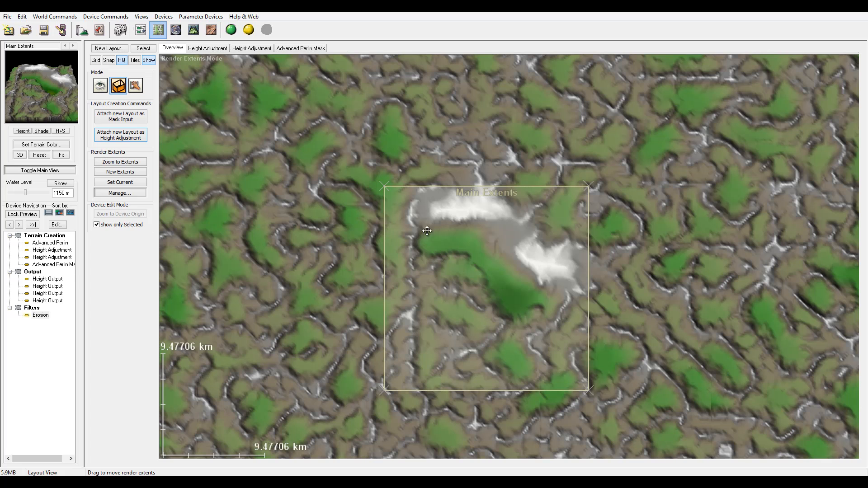
Step: Inspect the enlarged terrain in the 3D view, looking closely along the valley between the mountains
{"action": "left_click_drag", "start_coordinate": [486, 224], "coordinate": [422, 270]}
{"action": "left_click", "coordinate": [194, 29]}
{"action": "scroll", "coordinate": [451, 214], "scroll_direction": "down", "scroll_amount": 3}
{"action": "scroll", "coordinate": [451, 214], "scroll_direction": "up", "scroll_amount": 1}
{"action": "scroll", "coordinate": [494, 210], "scroll_direction": "down", "scroll_amount": 5}
{"action": "scroll", "coordinate": [520, 256], "scroll_direction": "up", "scroll_amount": 3}
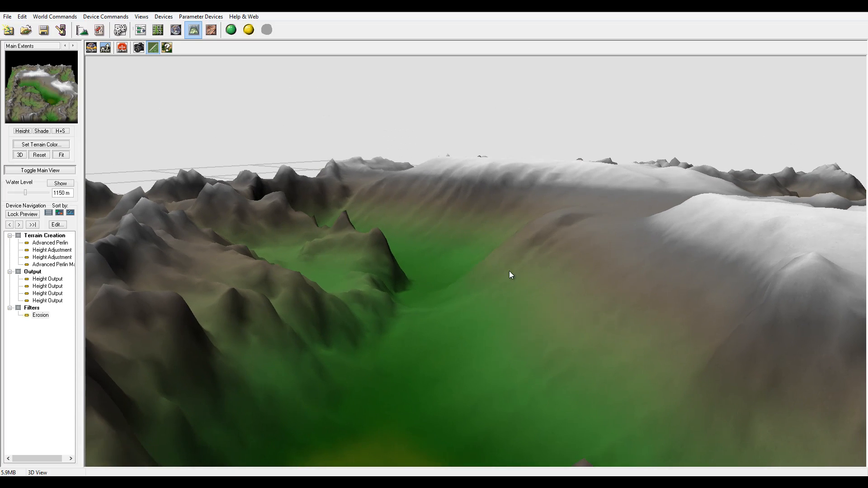
{"action": "left_click_drag", "start_coordinate": [510, 274], "coordinate": [491, 281]}
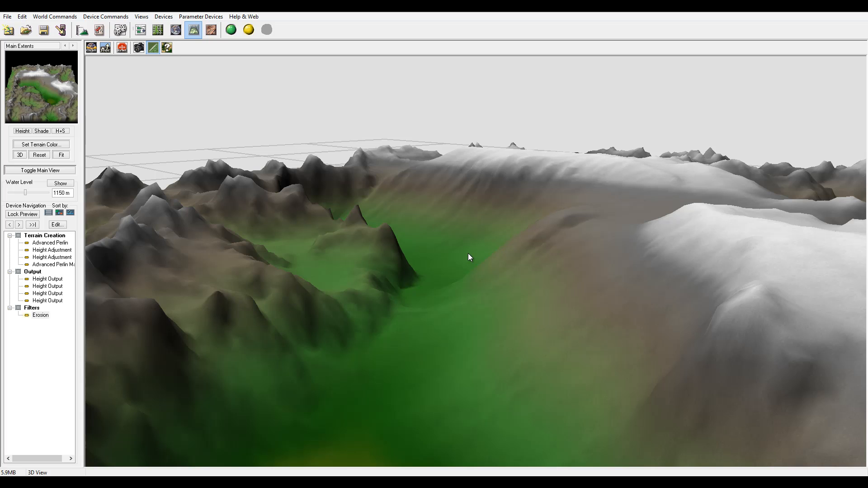
{"action": "left_click_drag", "start_coordinate": [469, 257], "coordinate": [486, 258]}
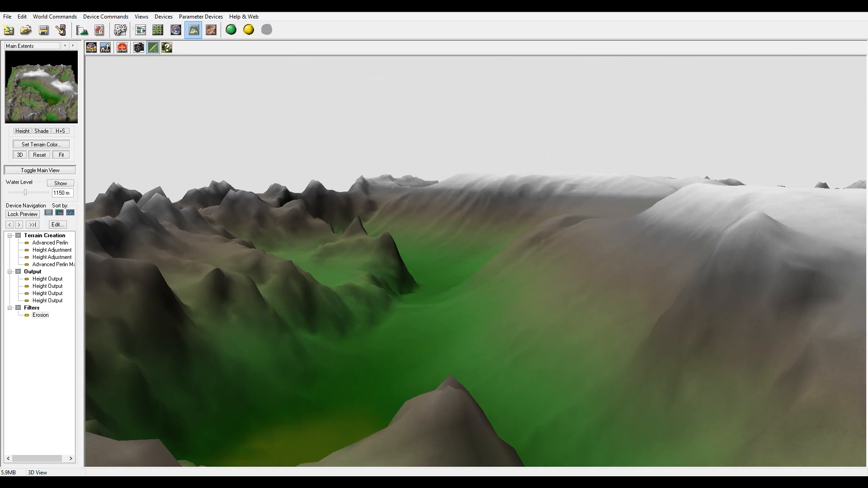